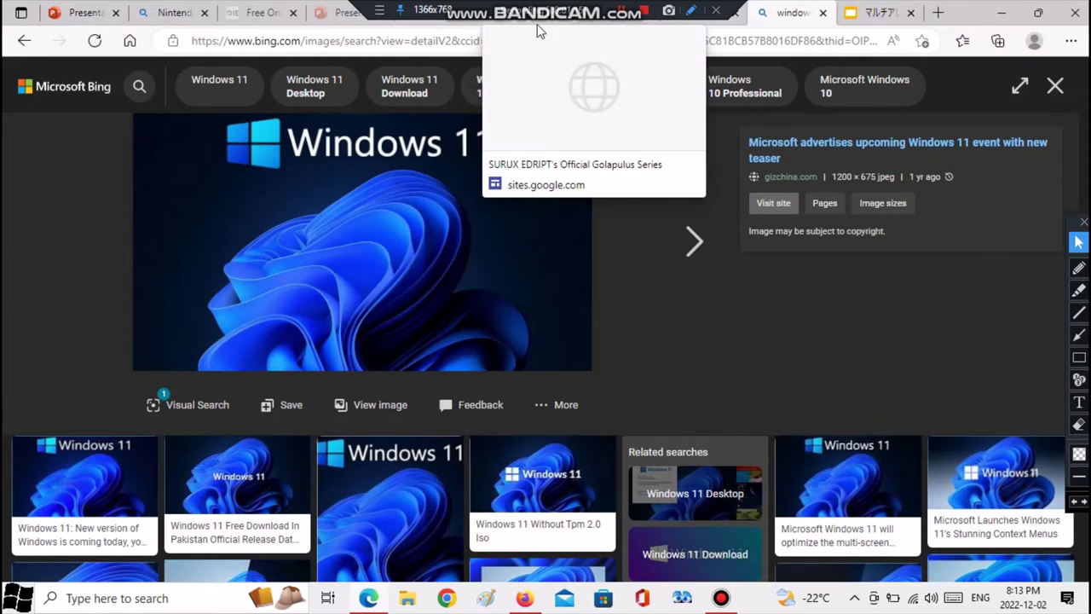
Go to the Scratch website in a new browser tab and create a new project
{"action": "left_click", "coordinate": [938, 12]}
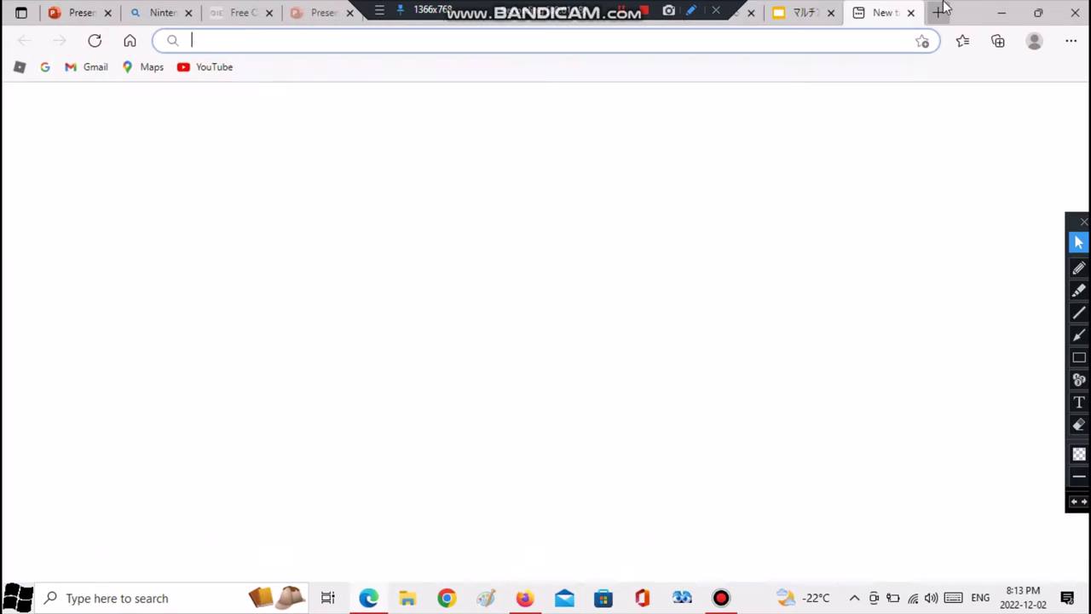
{"action": "type", "text": "scr"}
{"action": "key", "text": "Return"}
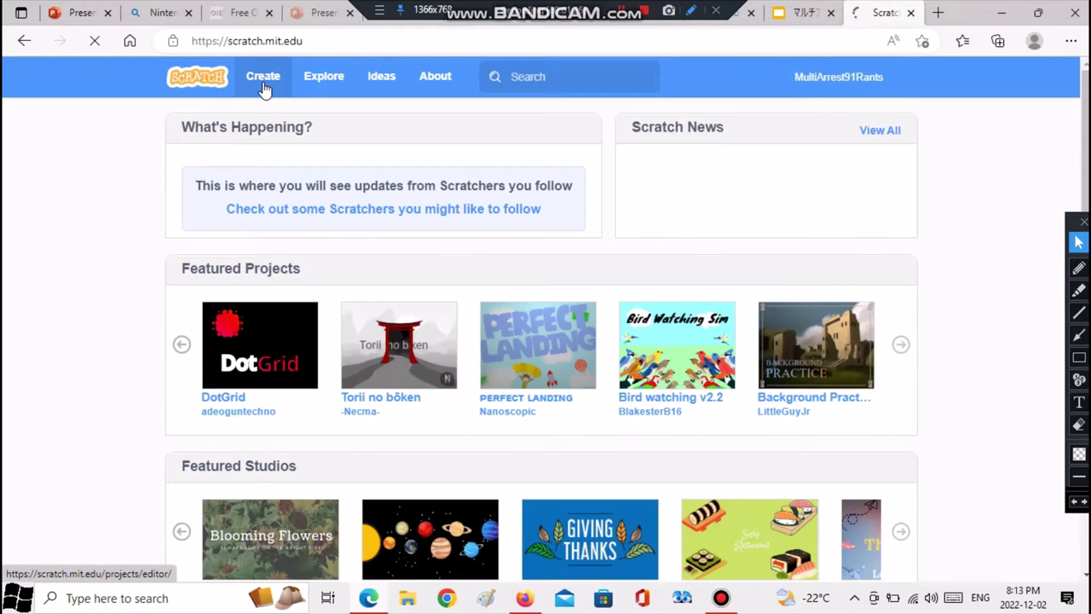
{"action": "left_click", "coordinate": [265, 87]}
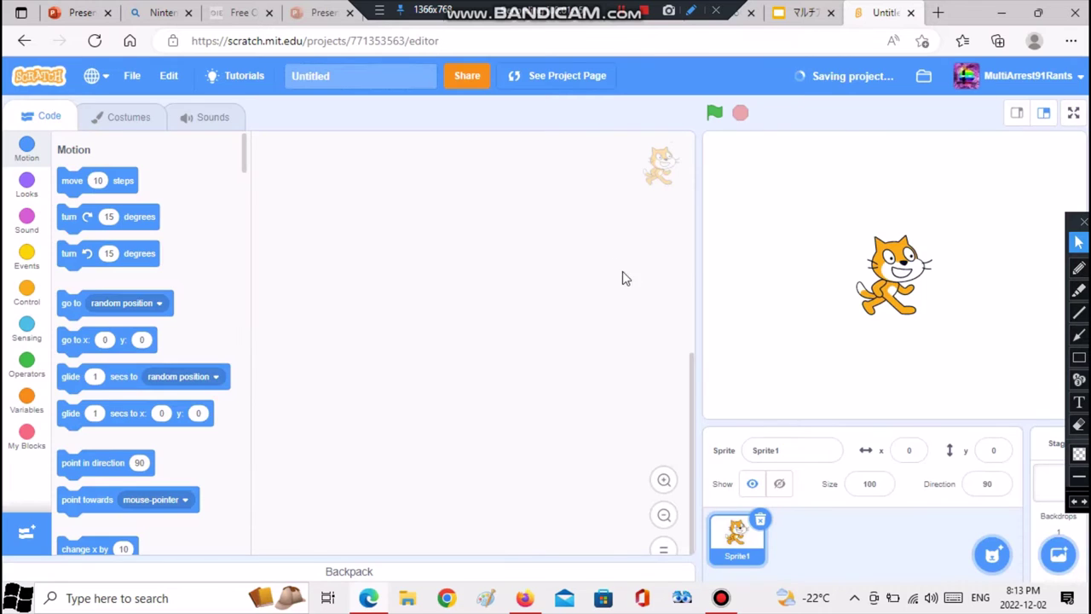
Delete the default cat sprite and upload the Windows 12 image from the Desktop folder as a new sprite
{"action": "left_click", "coordinate": [760, 520]}
{"action": "mouse_move", "coordinate": [991, 555]}
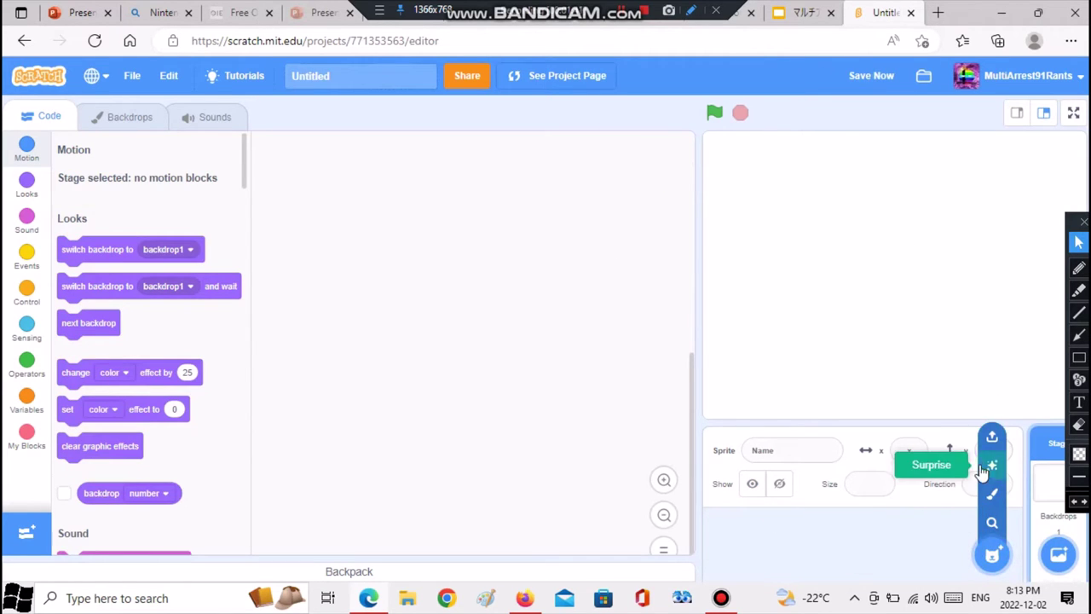
{"action": "left_click", "coordinate": [24, 176]}
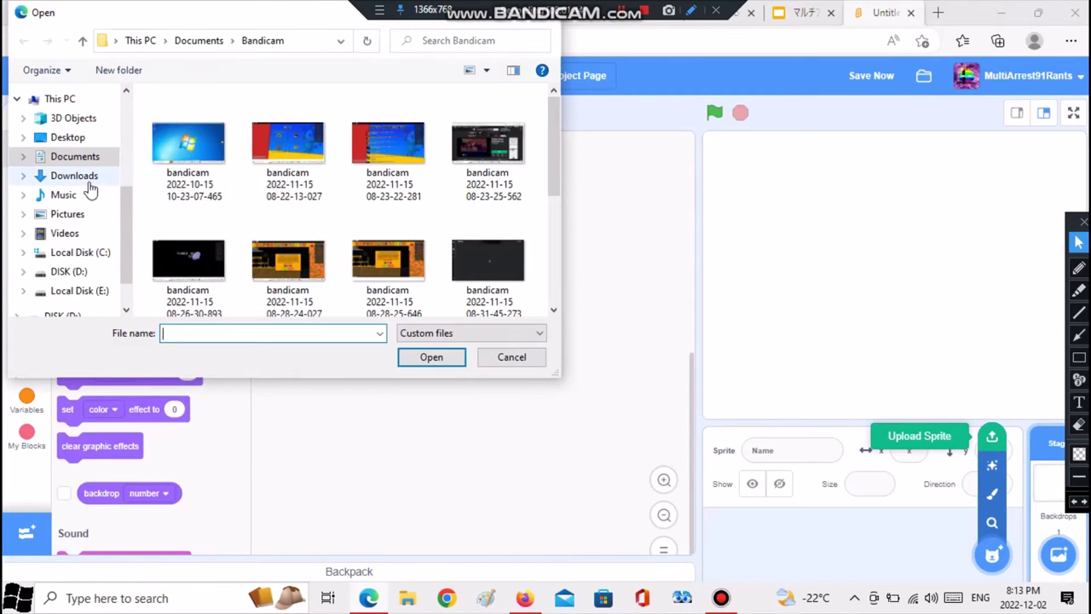
{"action": "left_click", "coordinate": [86, 182]}
{"action": "left_click", "coordinate": [230, 186]}
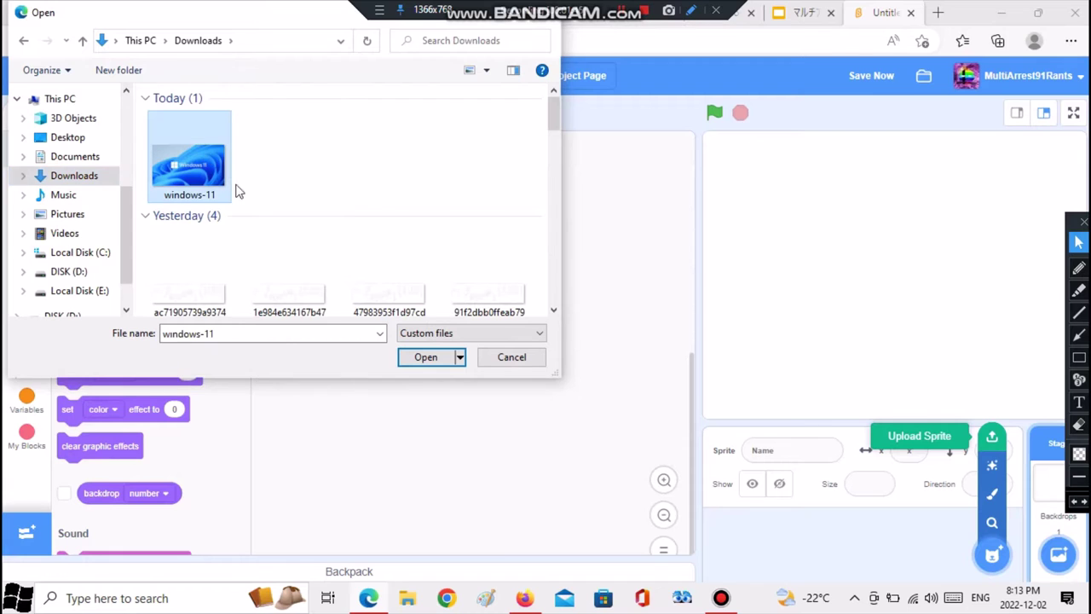
{"action": "left_click", "coordinate": [73, 138]}
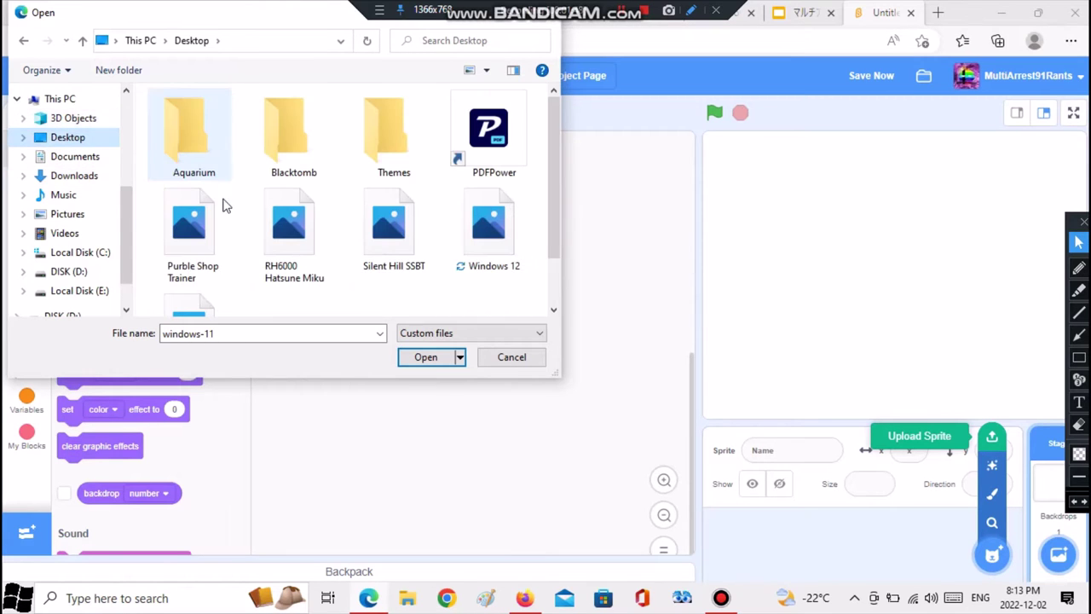
{"action": "double_click", "coordinate": [481, 228]}
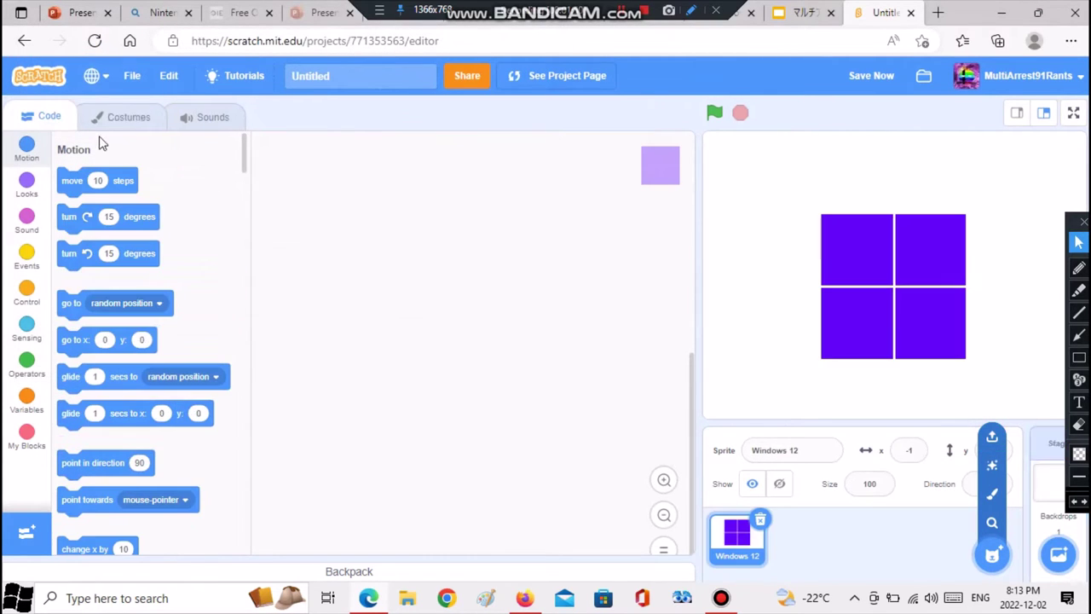
Fill the white cross between the four squares of the Windows 12 costume with transparency
{"action": "left_click", "coordinate": [124, 117]}
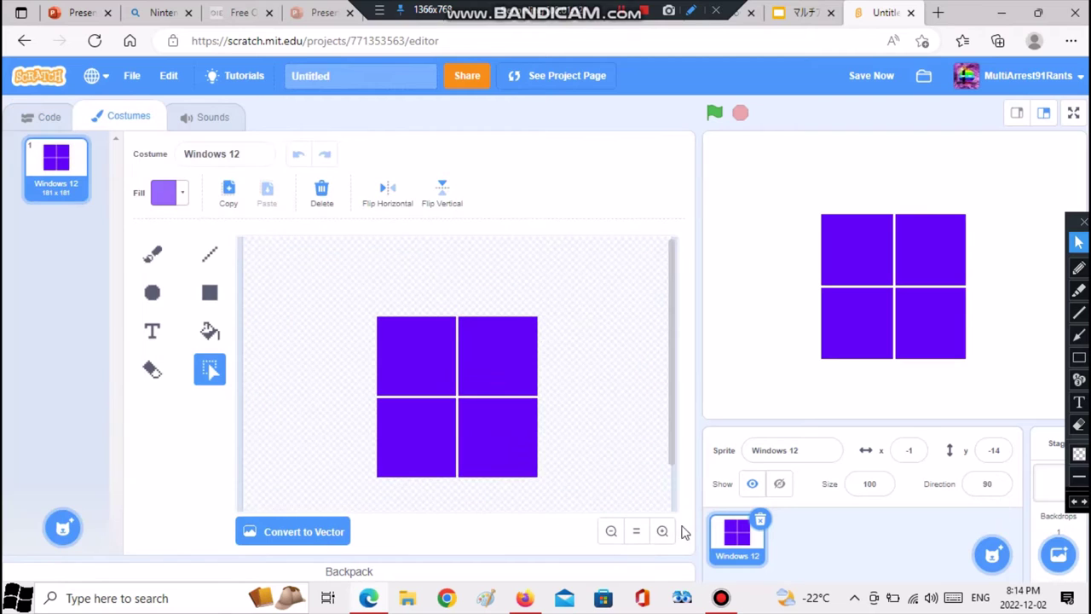
{"action": "left_click", "coordinate": [663, 532]}
{"action": "left_click", "coordinate": [662, 531]}
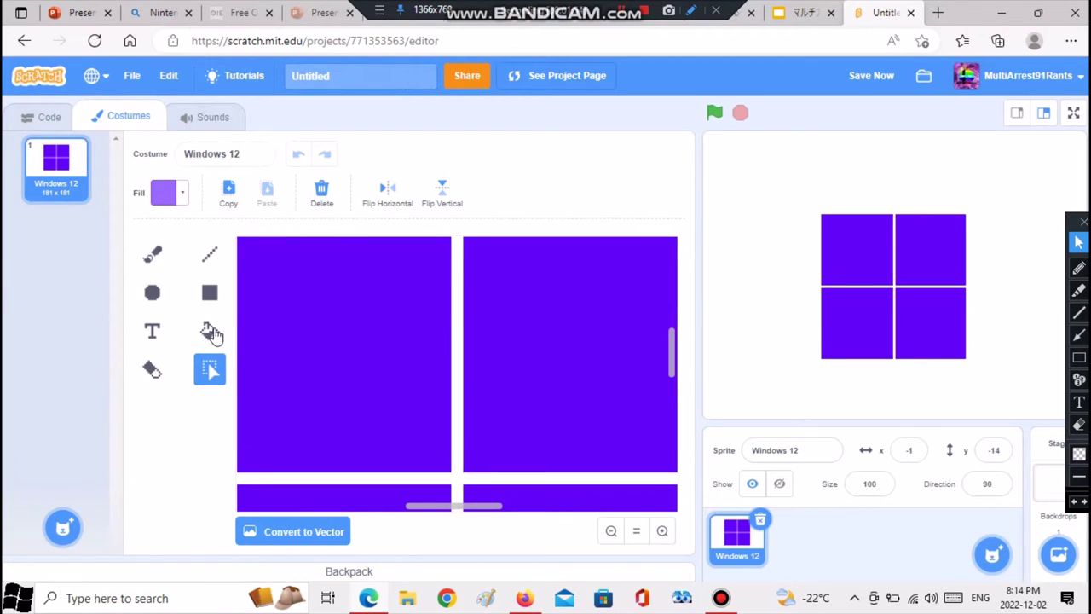
{"action": "left_click", "coordinate": [210, 332]}
{"action": "left_click", "coordinate": [167, 193]}
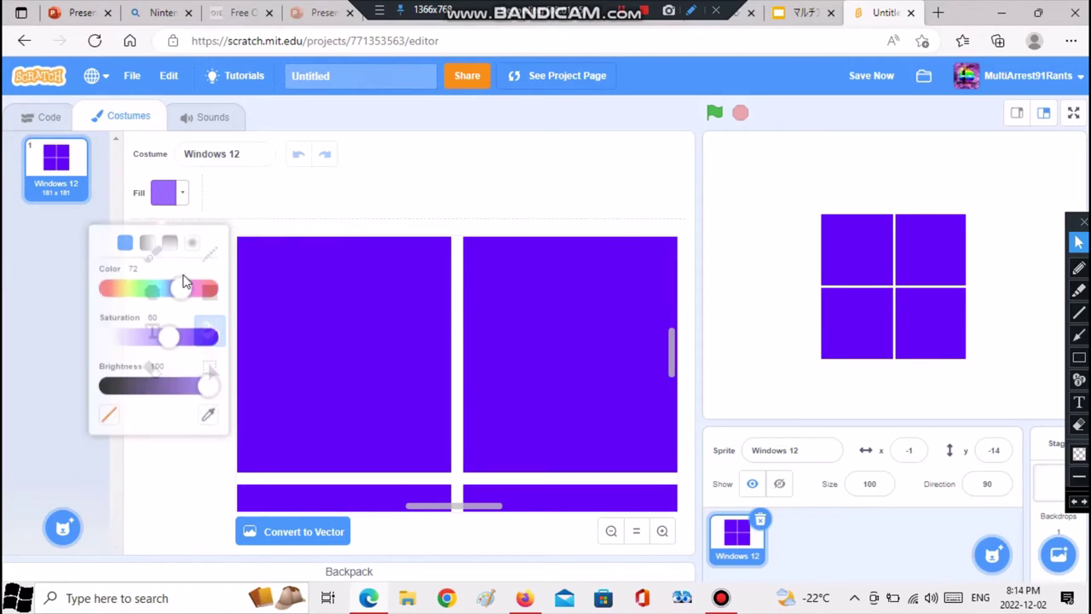
{"action": "left_click", "coordinate": [104, 405]}
{"action": "left_click", "coordinate": [573, 537]}
{"action": "left_click", "coordinate": [456, 483]}
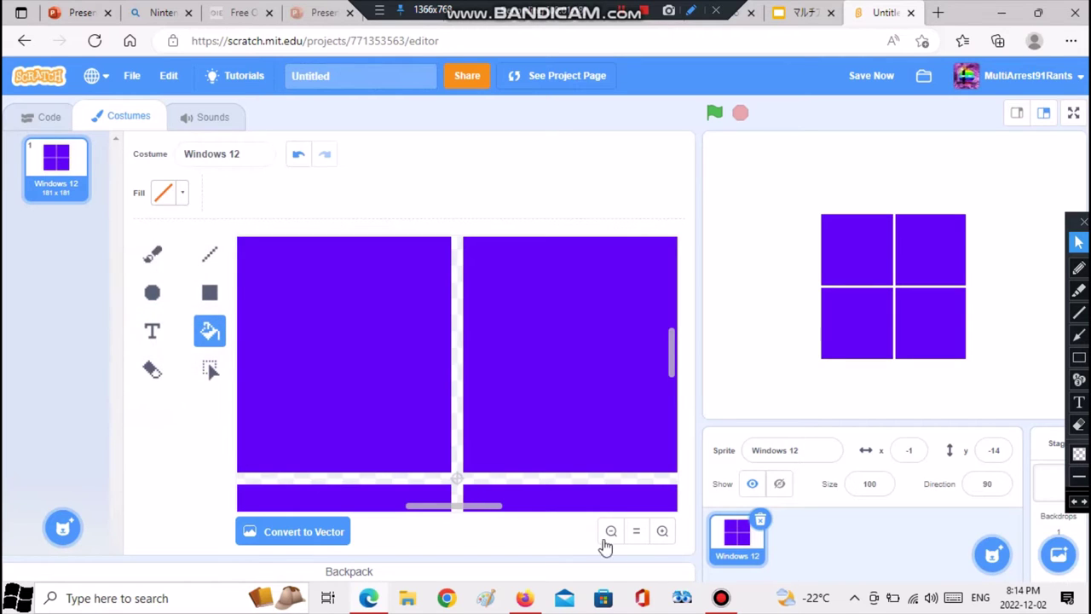
{"action": "left_click", "coordinate": [611, 532]}
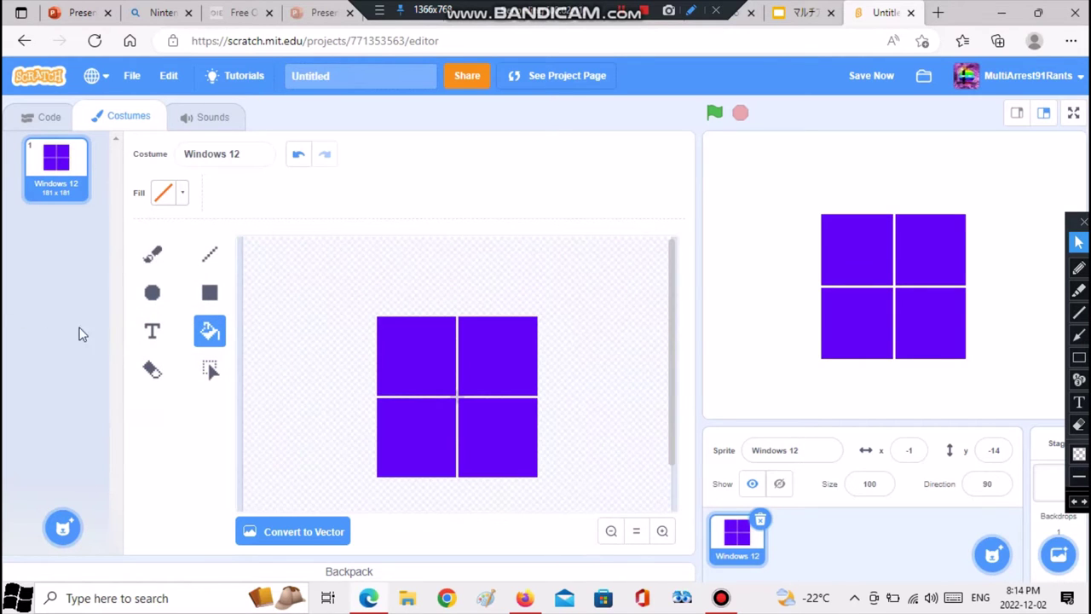
Rotate the whole logo about 45 degrees clockwise into a diamond and deselect it
{"action": "left_click", "coordinate": [210, 373]}
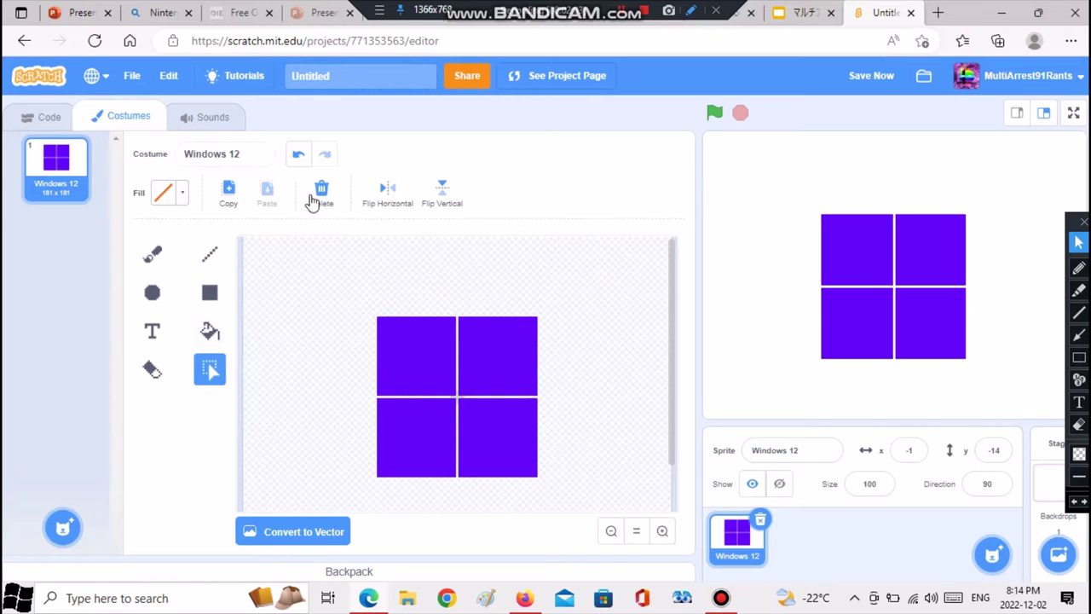
{"action": "left_click", "coordinate": [228, 192]}
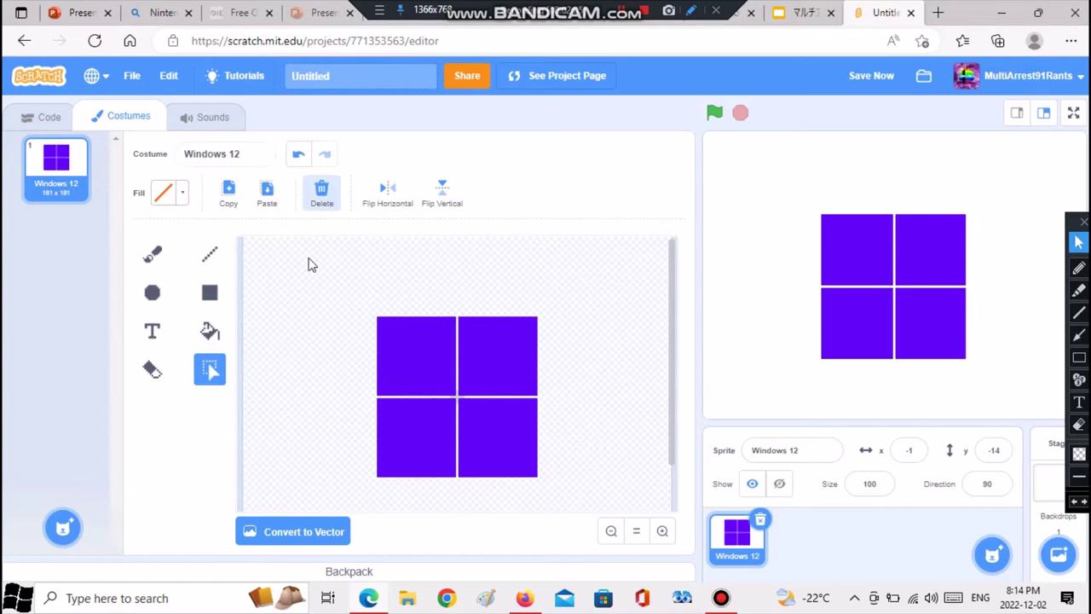
{"action": "left_click", "coordinate": [516, 398]}
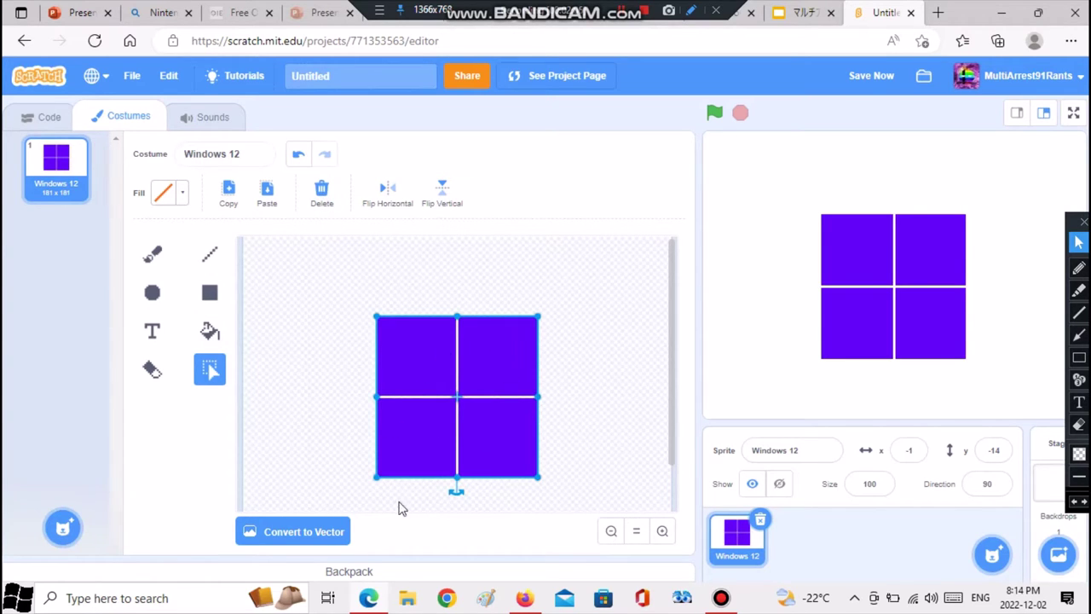
{"action": "left_click_drag", "start_coordinate": [456, 490], "coordinate": [363, 492]}
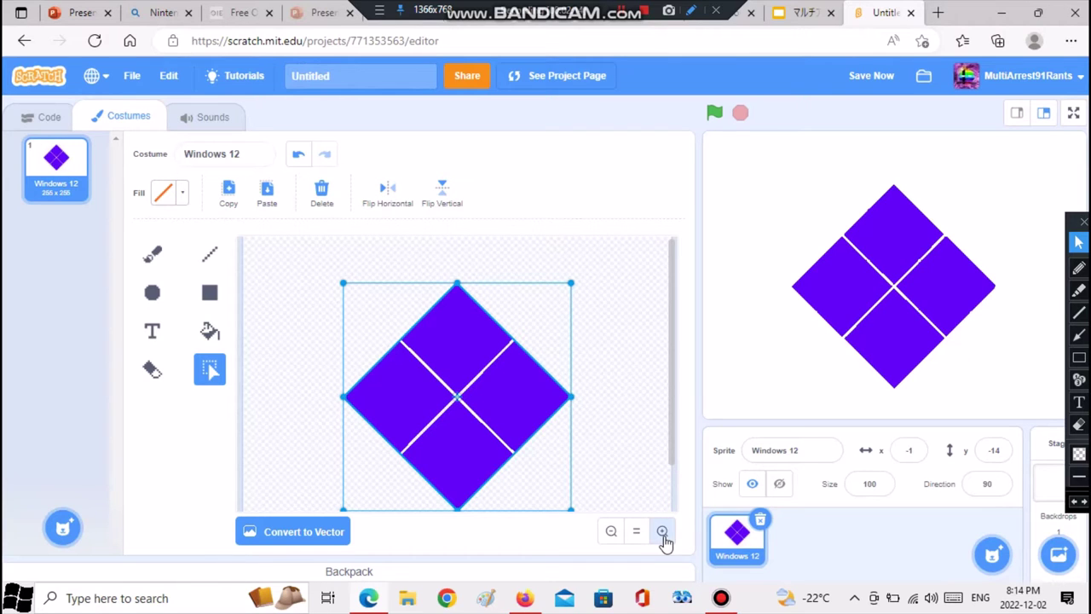
{"action": "left_click", "coordinate": [662, 536]}
{"action": "left_click", "coordinate": [662, 536]}
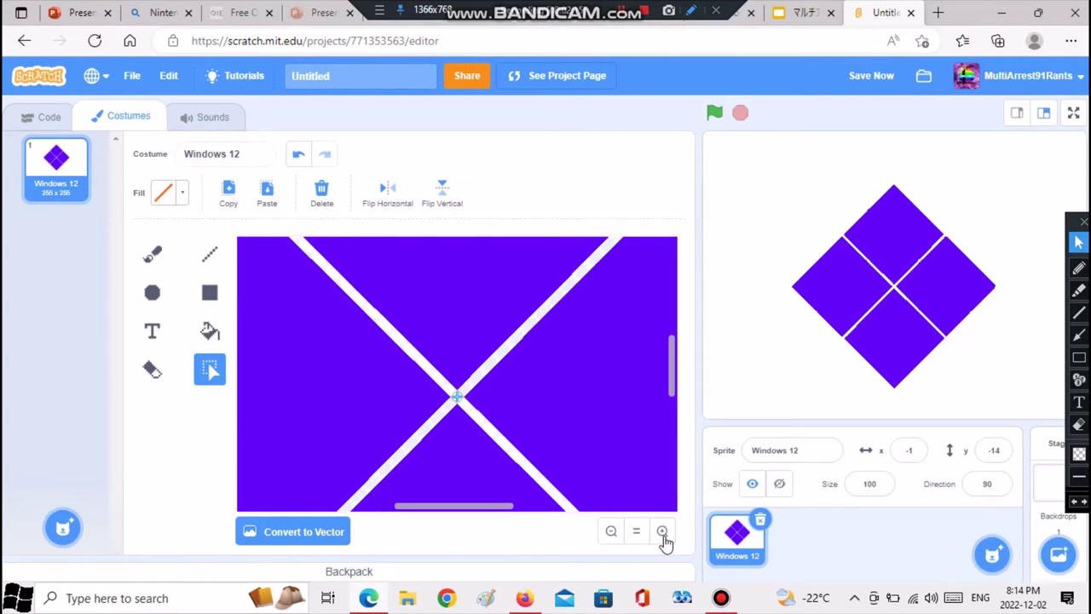
{"action": "left_click", "coordinate": [607, 533]}
{"action": "left_click", "coordinate": [607, 532]}
{"action": "left_click", "coordinate": [281, 357]}
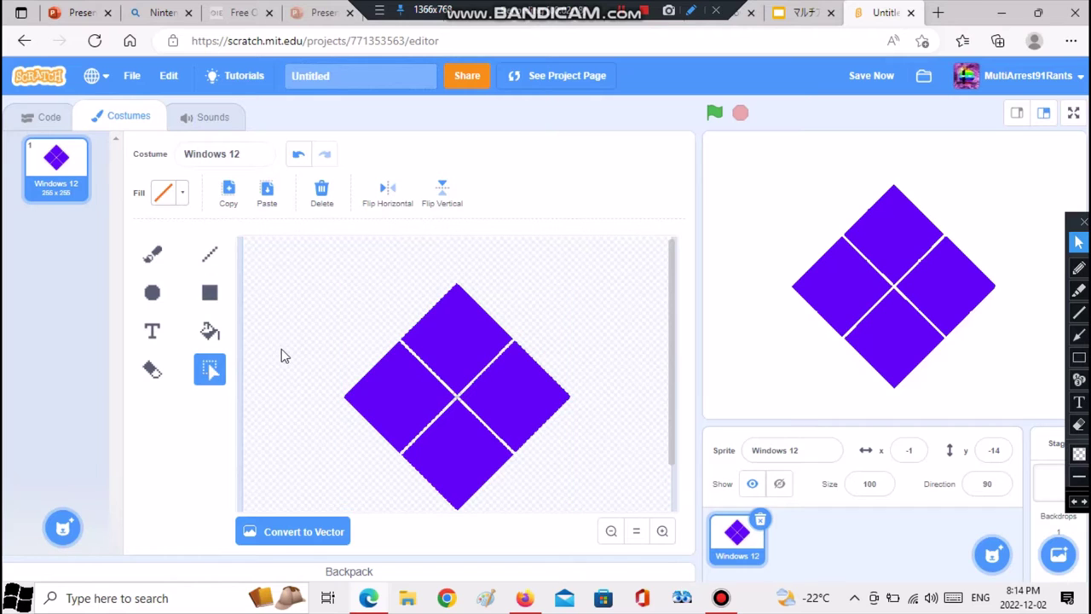
Set the Fill tool to a vertical gradient with the logo's purple sampled as its first color
{"action": "left_click", "coordinate": [210, 333]}
{"action": "left_click", "coordinate": [175, 193]}
{"action": "left_click", "coordinate": [173, 232]}
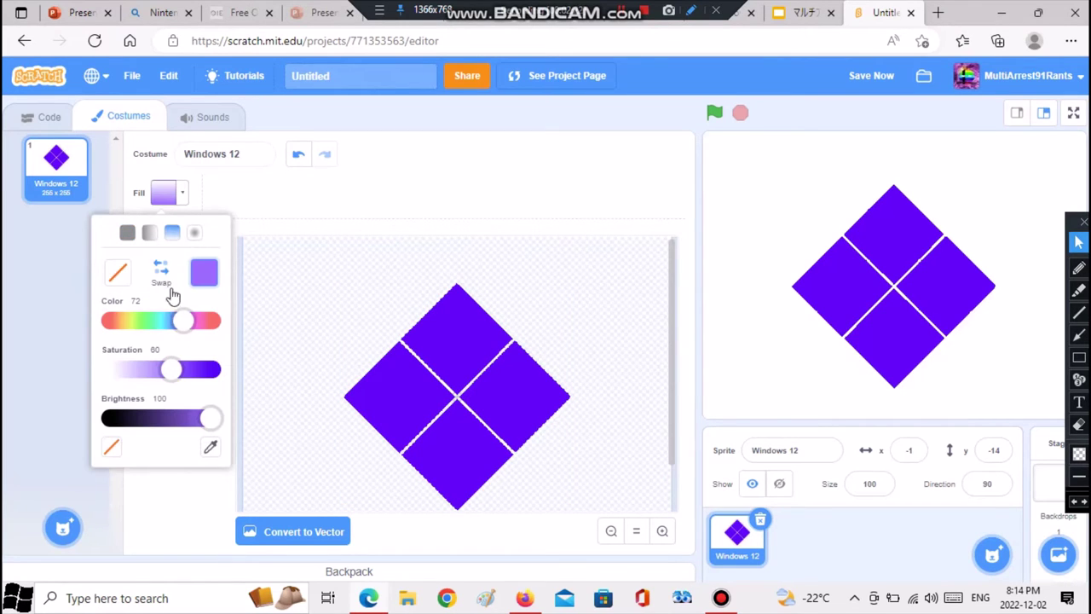
{"action": "left_click", "coordinate": [161, 285]}
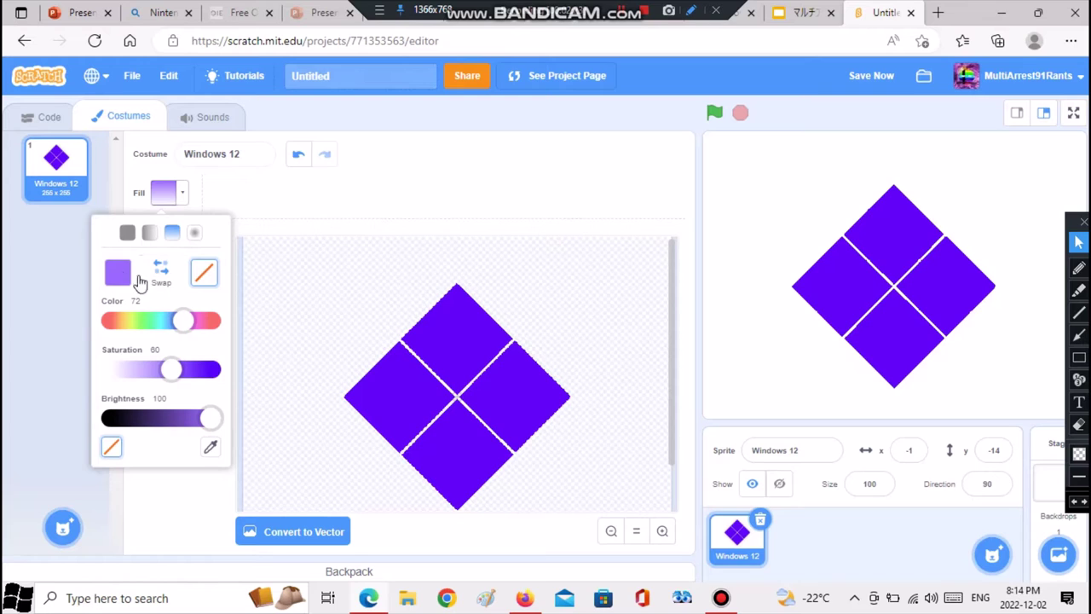
{"action": "left_click", "coordinate": [211, 449]}
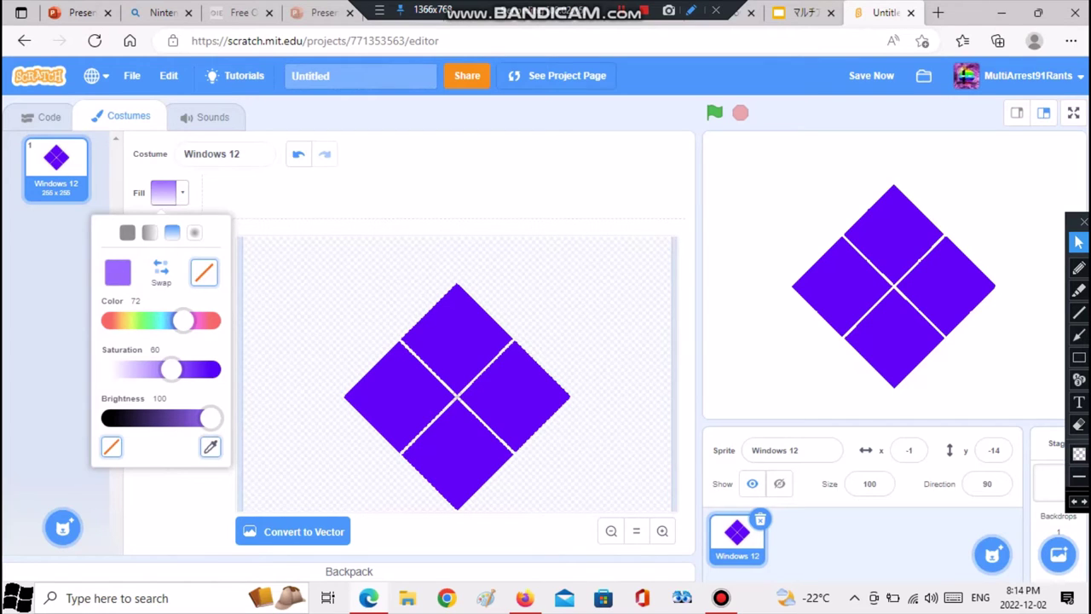
{"action": "left_click", "coordinate": [467, 367]}
{"action": "left_click", "coordinate": [158, 271]}
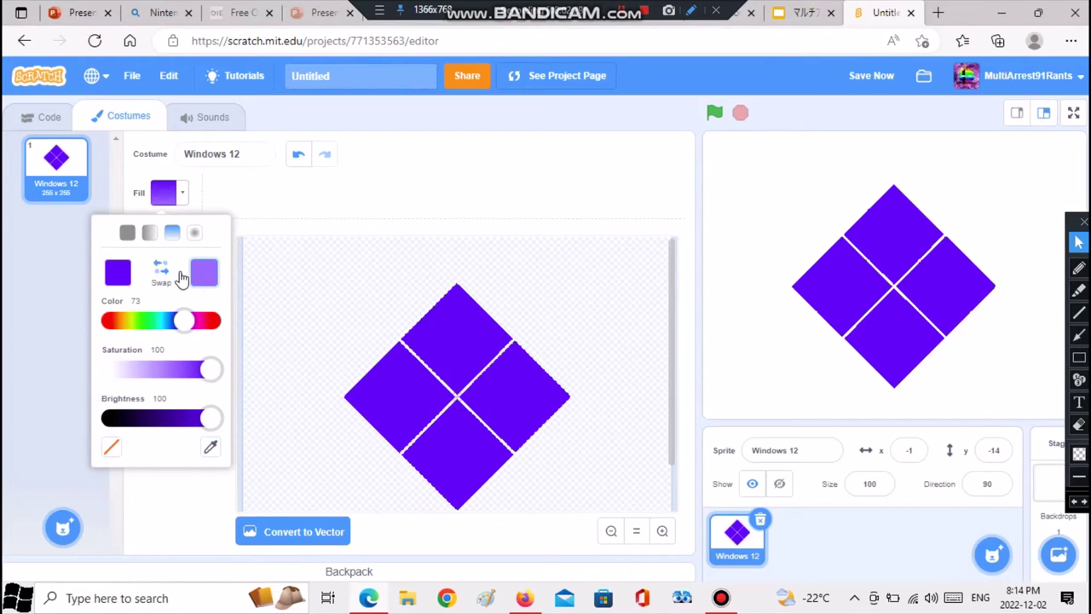
Sample the logo's purple as the gradient's second color and shift its hue to blue
{"action": "left_click", "coordinate": [210, 445]}
{"action": "left_click", "coordinate": [463, 317]}
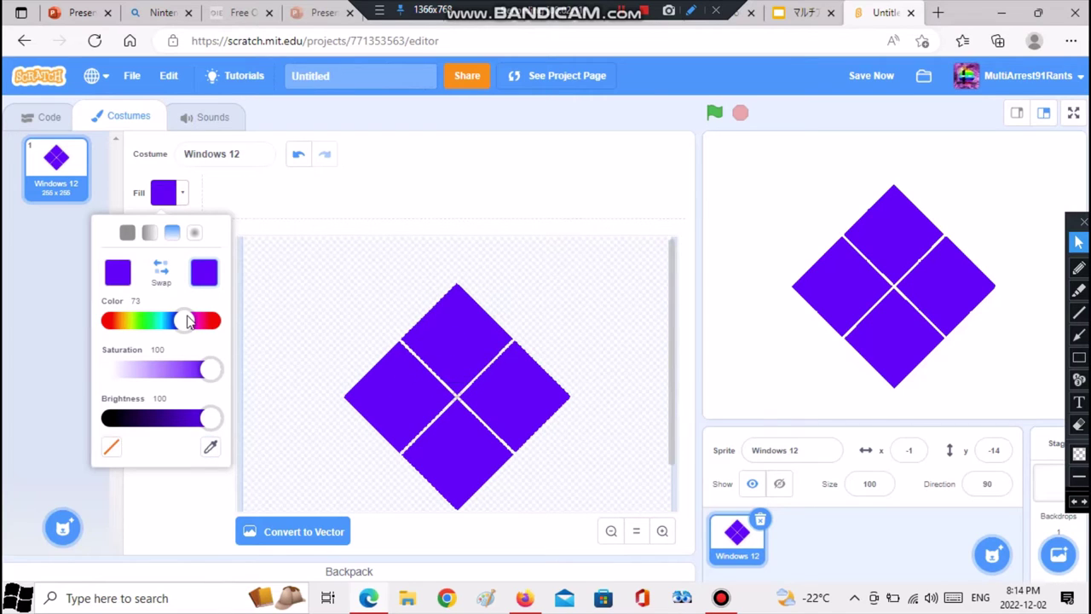
{"action": "left_click_drag", "start_coordinate": [180, 321], "coordinate": [175, 321]}
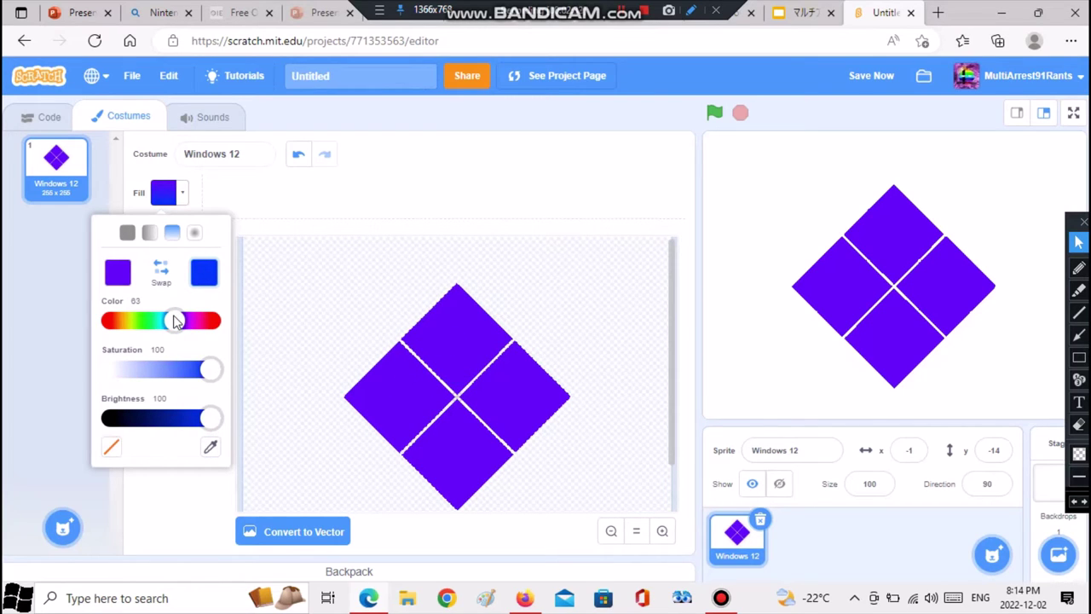
{"action": "left_click", "coordinate": [39, 324]}
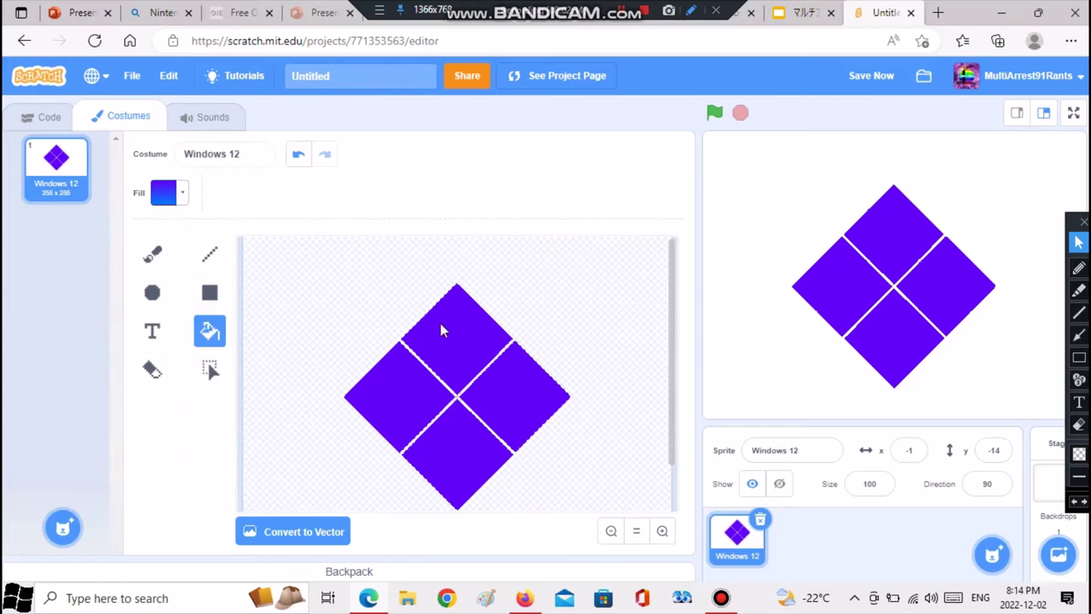
Fill all four squares of the diamond with the purple-to-blue gradient
{"action": "left_click", "coordinate": [459, 351]}
{"action": "left_click", "coordinate": [511, 412]}
{"action": "left_click", "coordinate": [468, 466]}
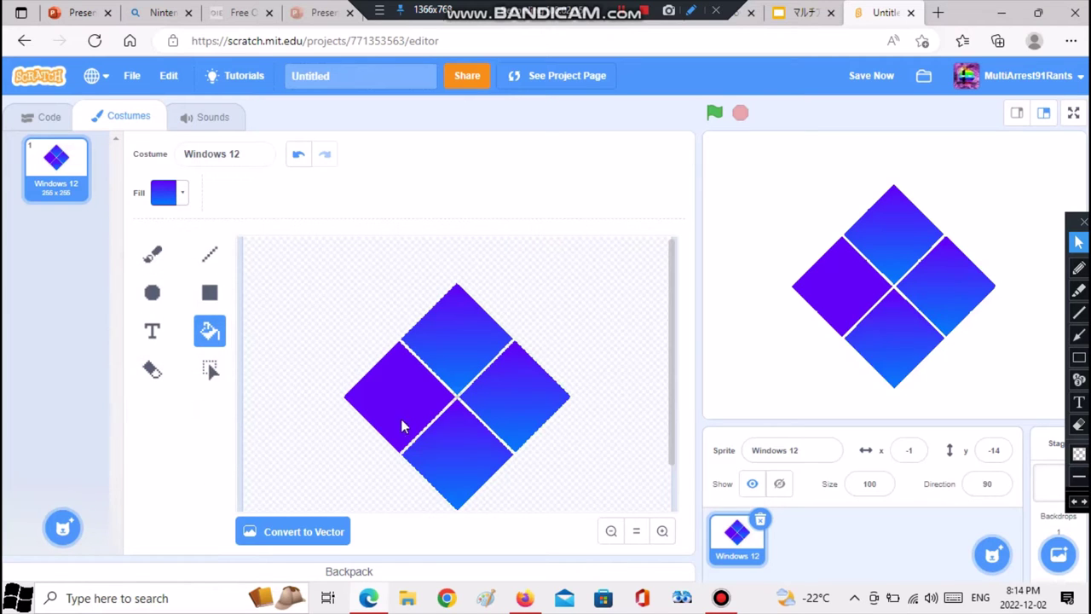
{"action": "left_click", "coordinate": [400, 419]}
{"action": "left_click", "coordinate": [662, 531]}
{"action": "left_click", "coordinate": [662, 531]}
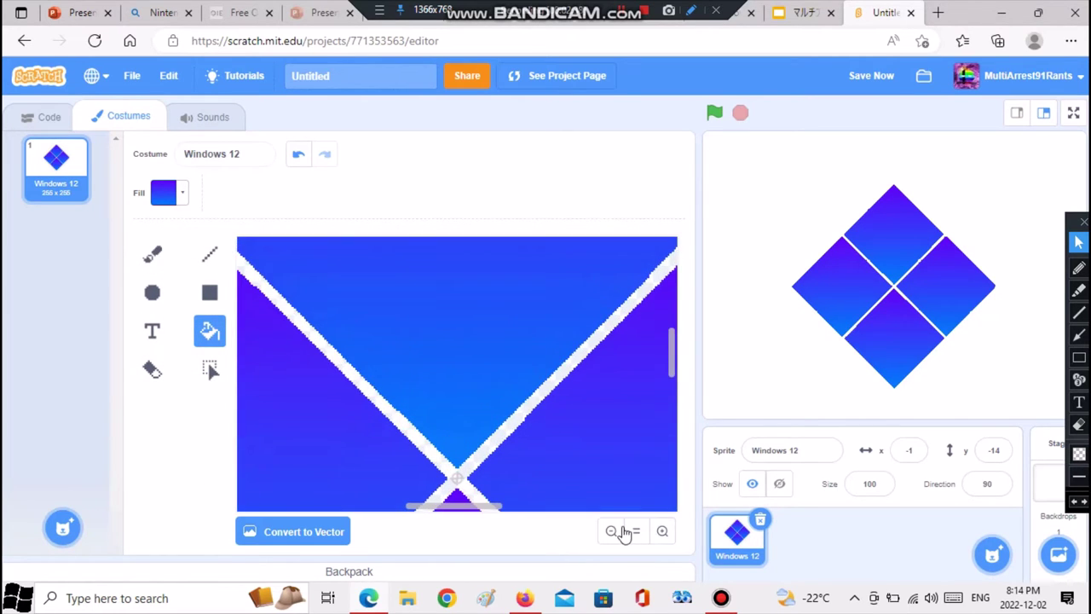
{"action": "left_click", "coordinate": [611, 531]}
{"action": "left_click", "coordinate": [611, 532]}
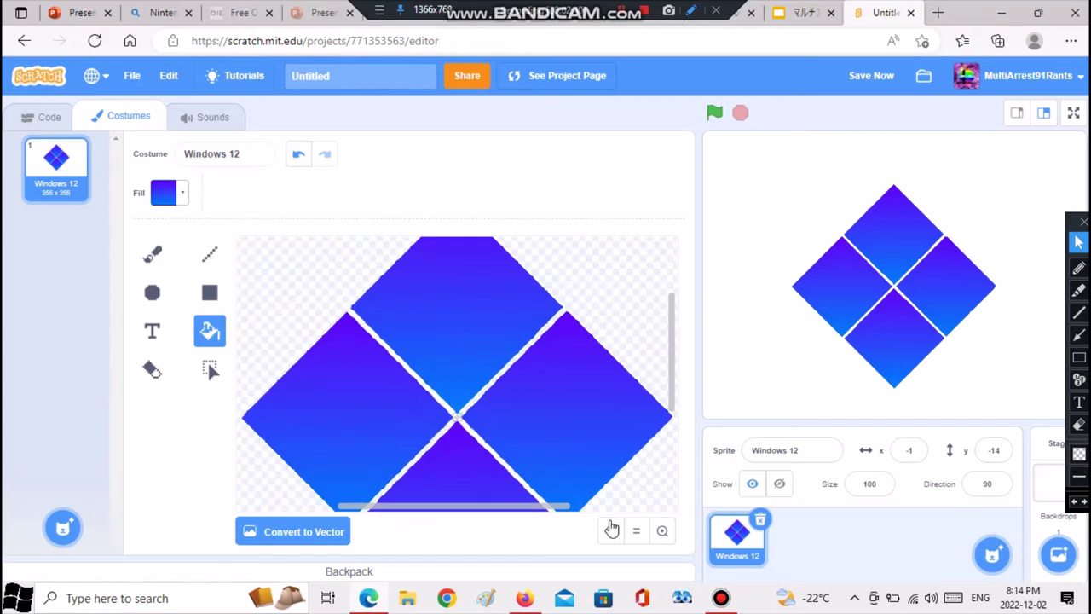
{"action": "left_click", "coordinate": [611, 531]}
Select the whole diamond and rotate it about 45 degrees counterclockwise so the squares sit upright
{"action": "left_click", "coordinate": [210, 369]}
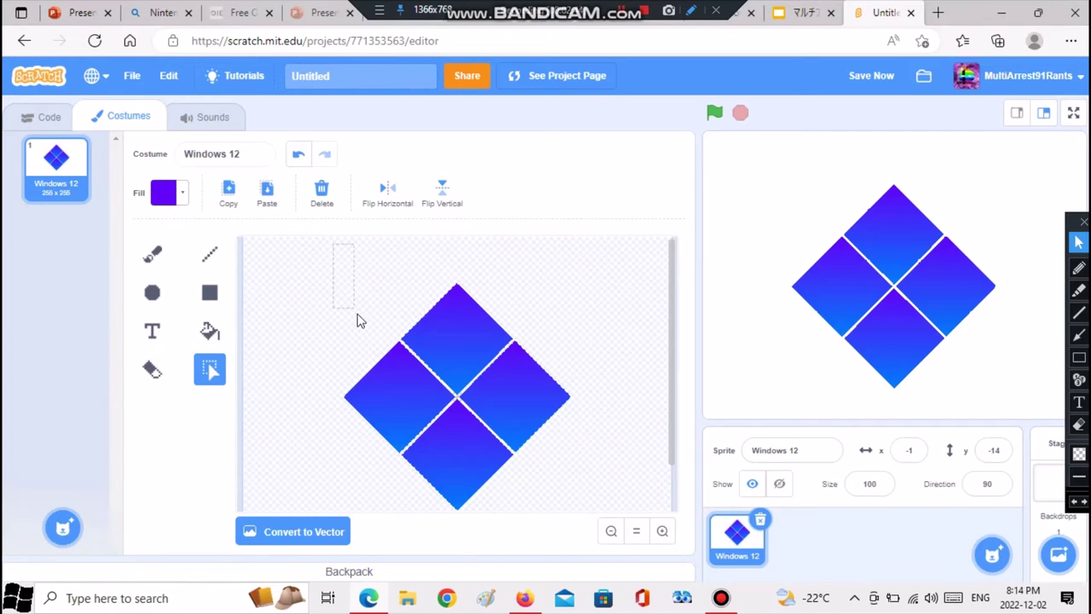
{"action": "key", "text": "ctrl+a"}
{"action": "scroll", "coordinate": [431, 417], "scroll_direction": "down", "scroll_amount": 1}
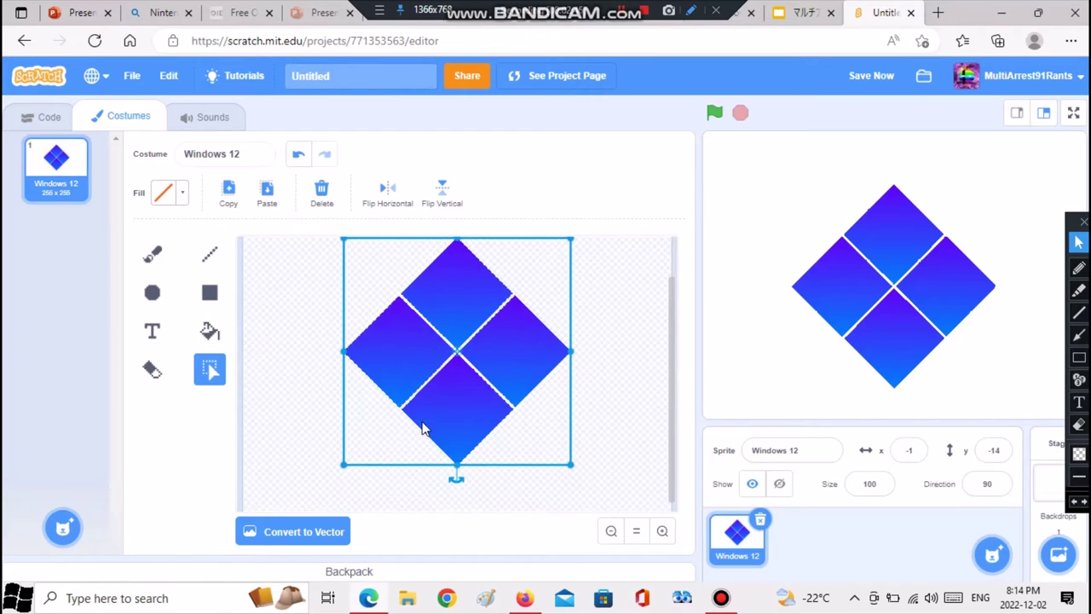
{"action": "left_click_drag", "start_coordinate": [457, 480], "coordinate": [575, 473]}
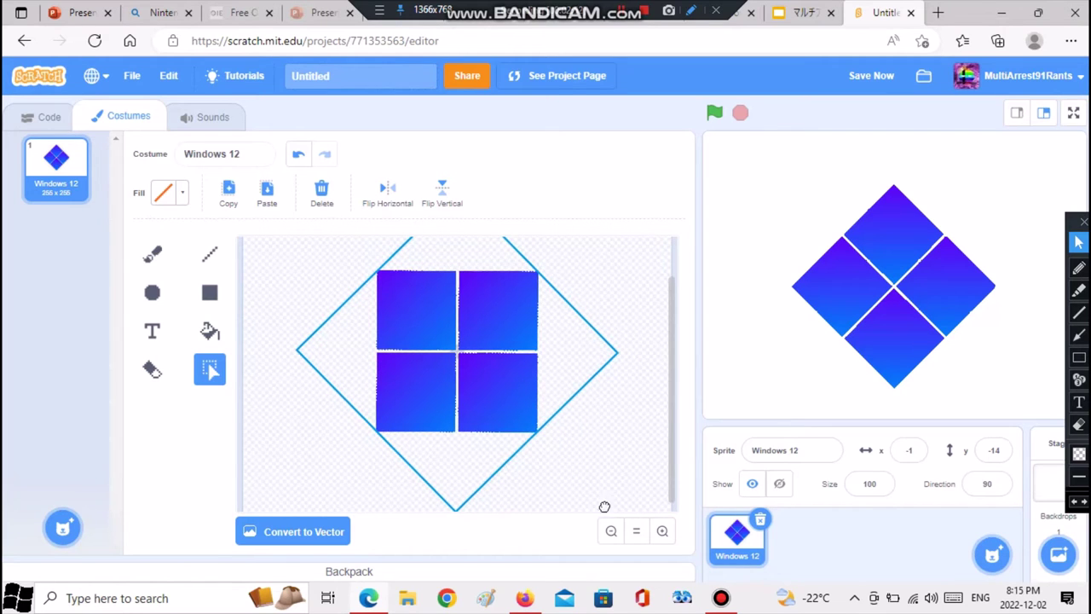
Examine the edges along the gaps between the four rotated squares up close
{"action": "left_click", "coordinate": [663, 531]}
{"action": "left_click", "coordinate": [663, 531]}
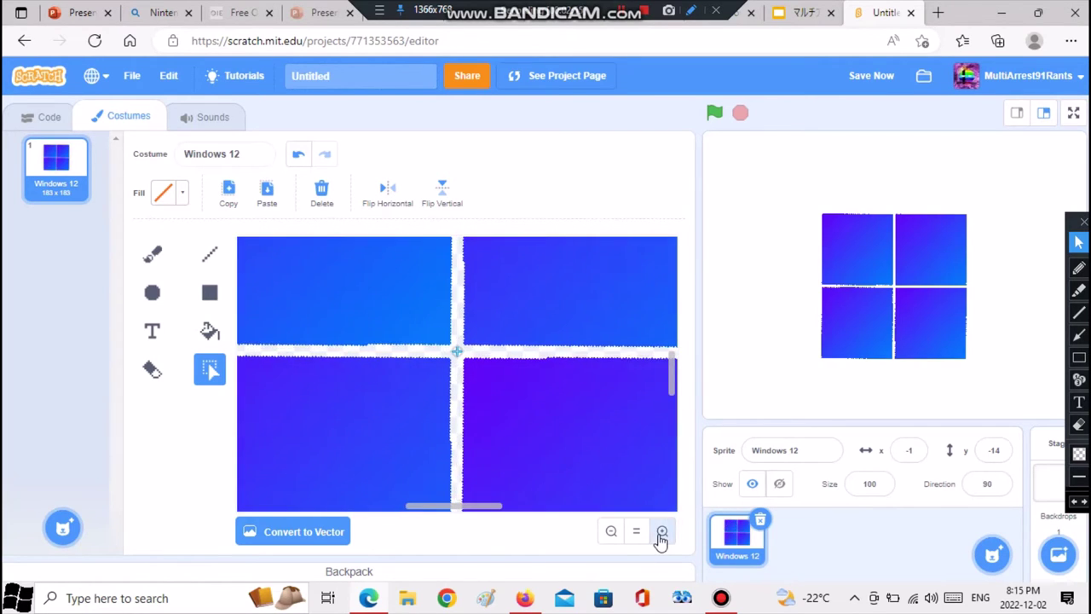
{"action": "left_click", "coordinate": [663, 531]}
{"action": "left_click", "coordinate": [662, 532]}
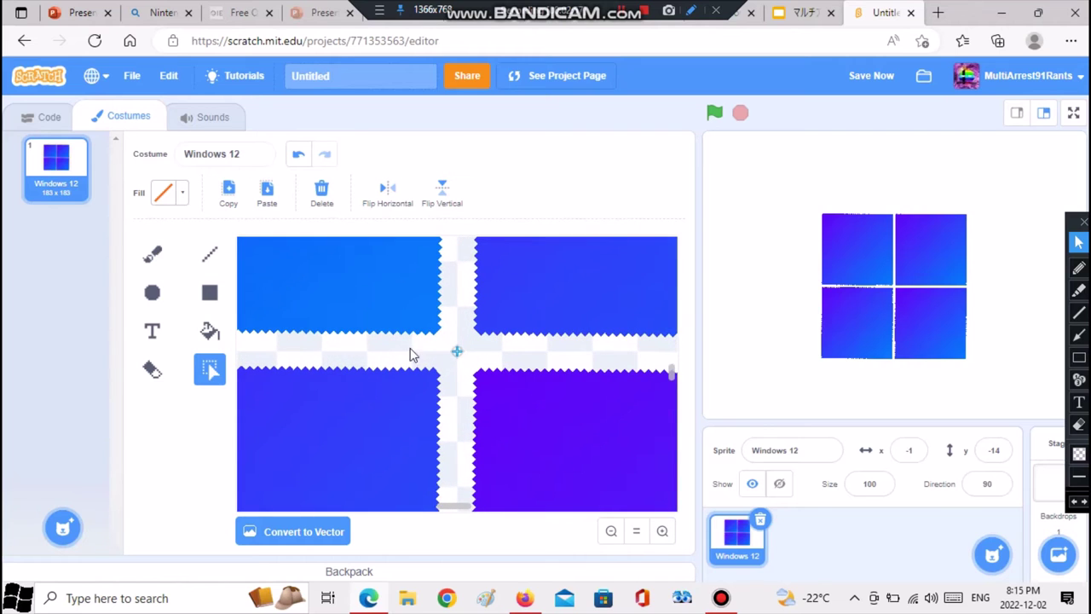
{"action": "left_click", "coordinate": [152, 368]}
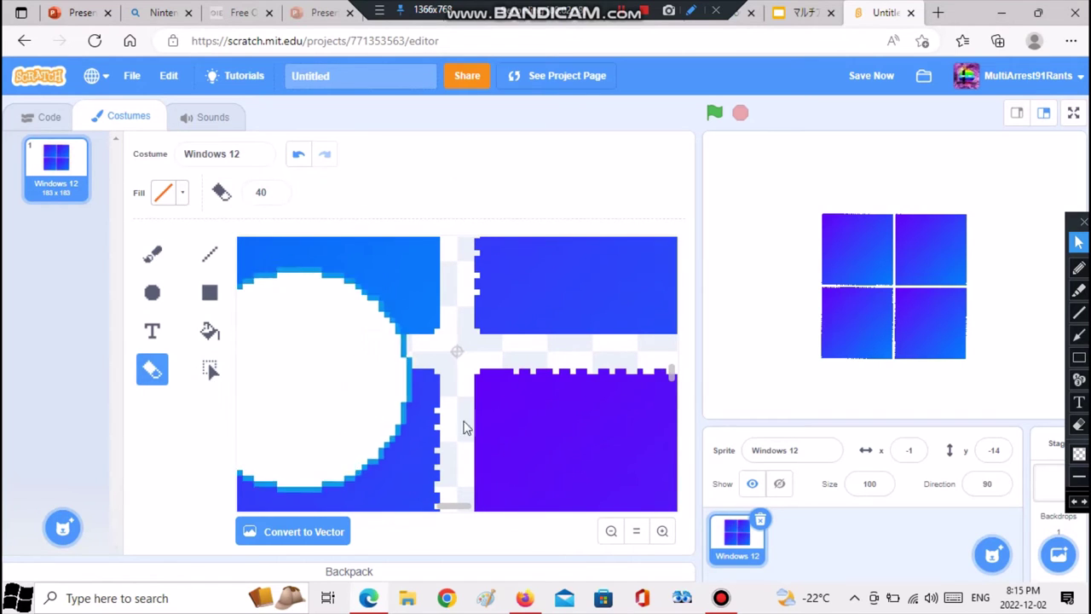
{"action": "left_click", "coordinate": [611, 531]}
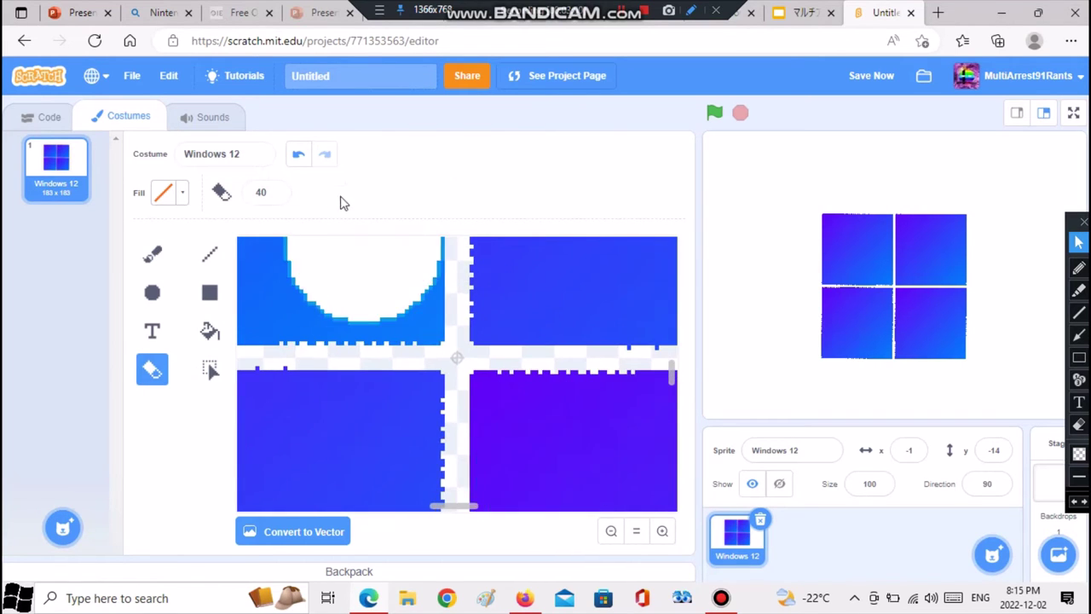
Undo the last change and slightly readjust the rotation of the selected logo
{"action": "left_click", "coordinate": [300, 155]}
{"action": "scroll", "coordinate": [419, 401], "scroll_direction": "down", "scroll_amount": 5}
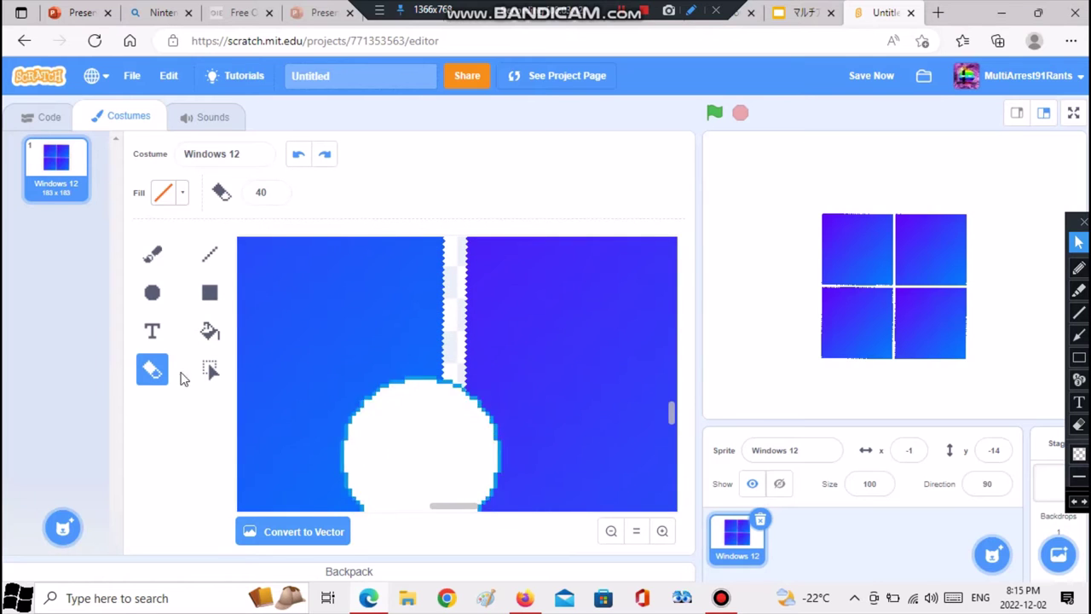
{"action": "left_click_drag", "start_coordinate": [445, 507], "coordinate": [547, 506]}
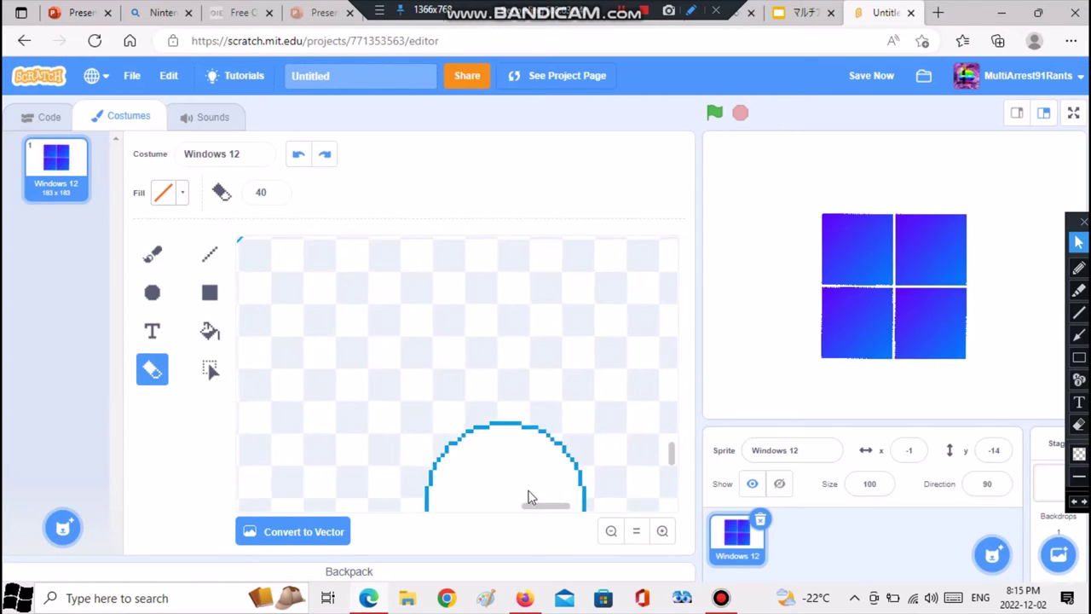
{"action": "scroll", "coordinate": [511, 435], "scroll_direction": "up", "scroll_amount": 3}
{"action": "scroll", "coordinate": [511, 435], "scroll_direction": "down", "scroll_amount": 3}
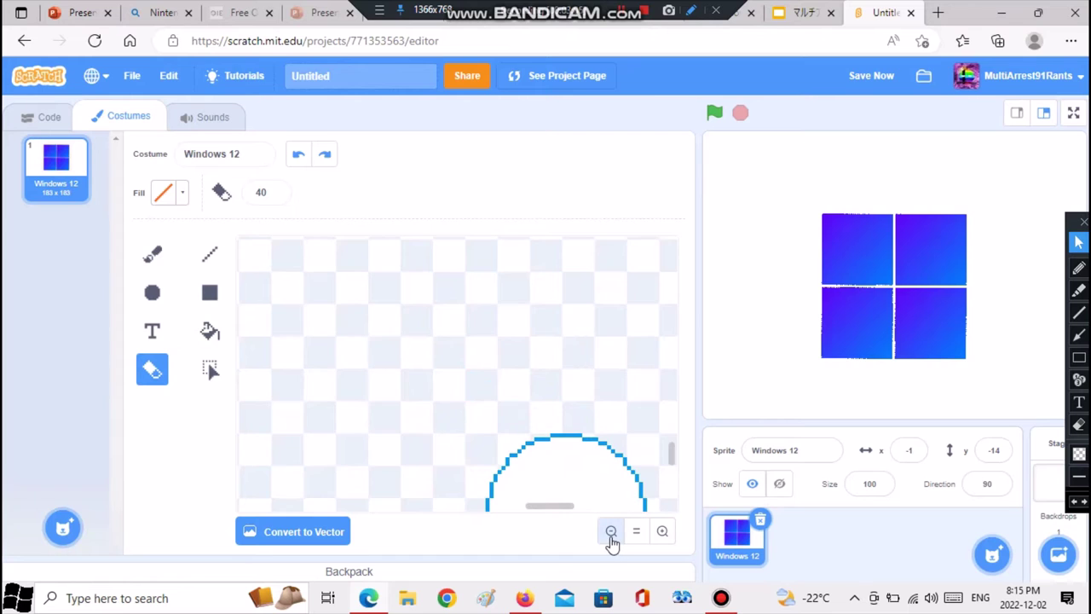
{"action": "left_click", "coordinate": [612, 537]}
{"action": "left_click", "coordinate": [611, 531]}
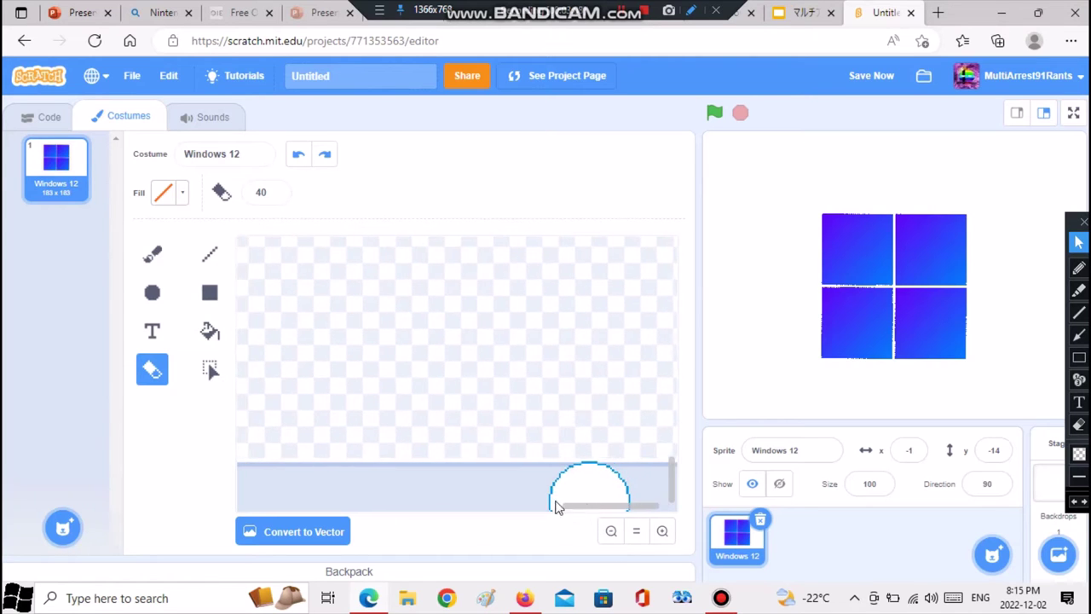
{"action": "scroll", "coordinate": [537, 453], "scroll_direction": "up", "scroll_amount": 4}
{"action": "scroll", "coordinate": [553, 453], "scroll_direction": "down", "scroll_amount": 2}
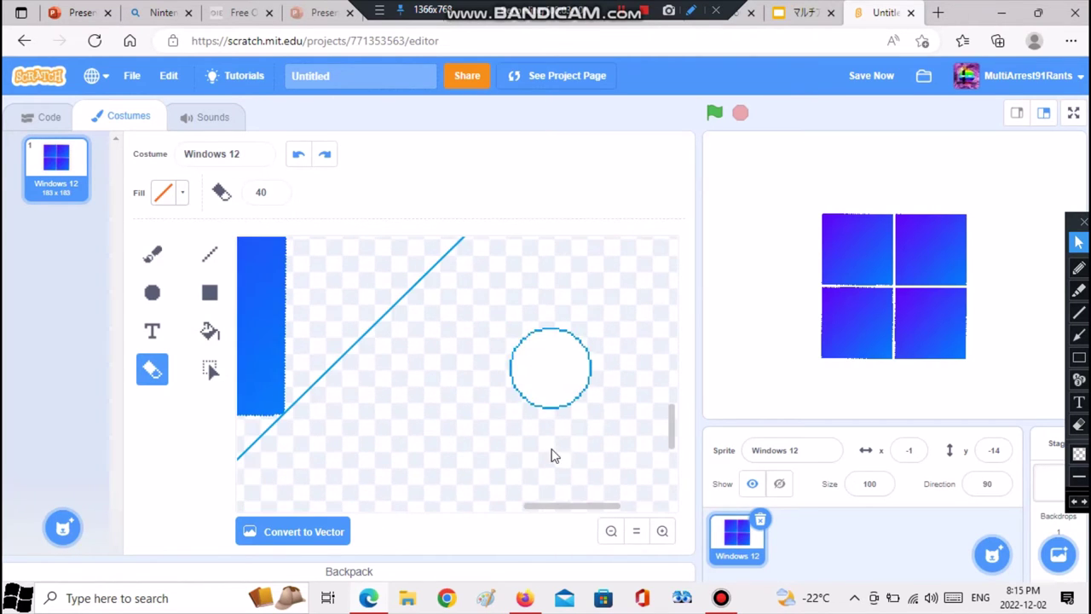
{"action": "scroll", "coordinate": [563, 515], "scroll_direction": "left", "scroll_amount": 3}
{"action": "scroll", "coordinate": [458, 463], "scroll_direction": "down", "scroll_amount": 2}
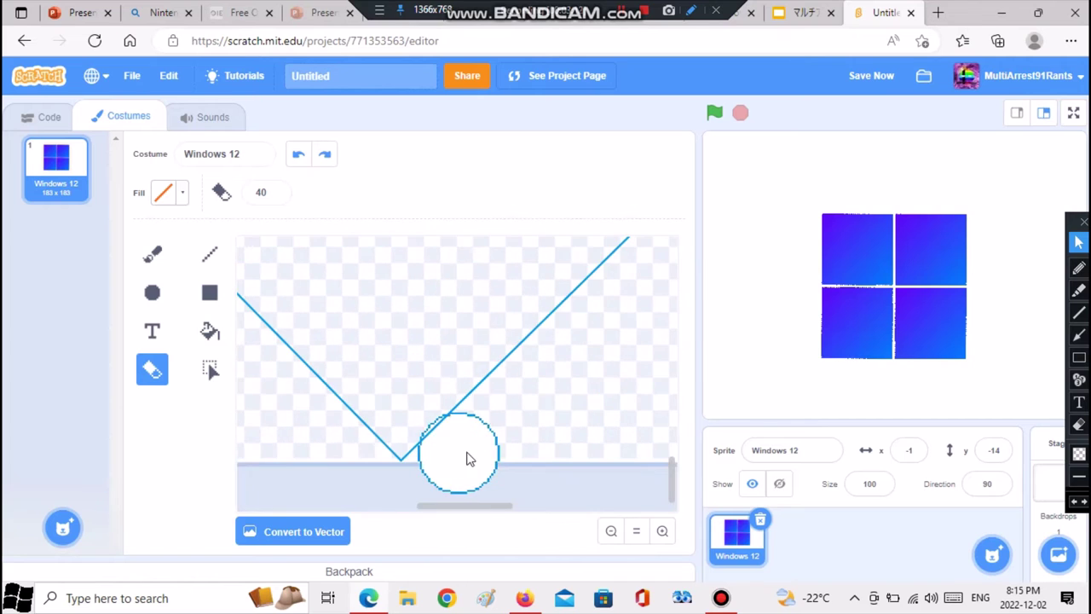
{"action": "scroll", "coordinate": [479, 444], "scroll_direction": "up", "scroll_amount": 4}
{"action": "left_click", "coordinate": [611, 531]}
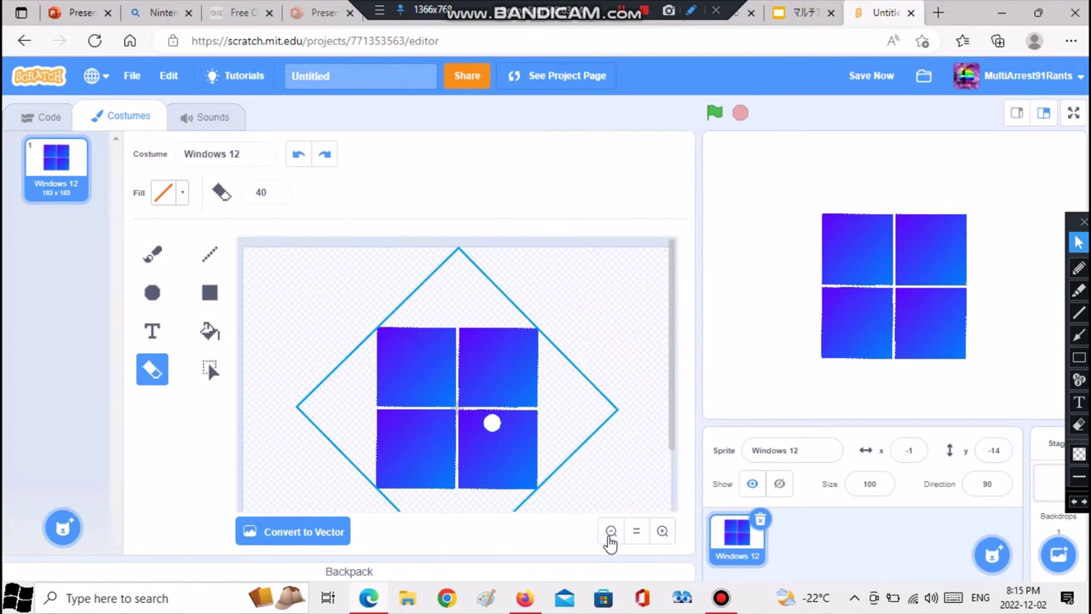
{"action": "left_click", "coordinate": [607, 532]}
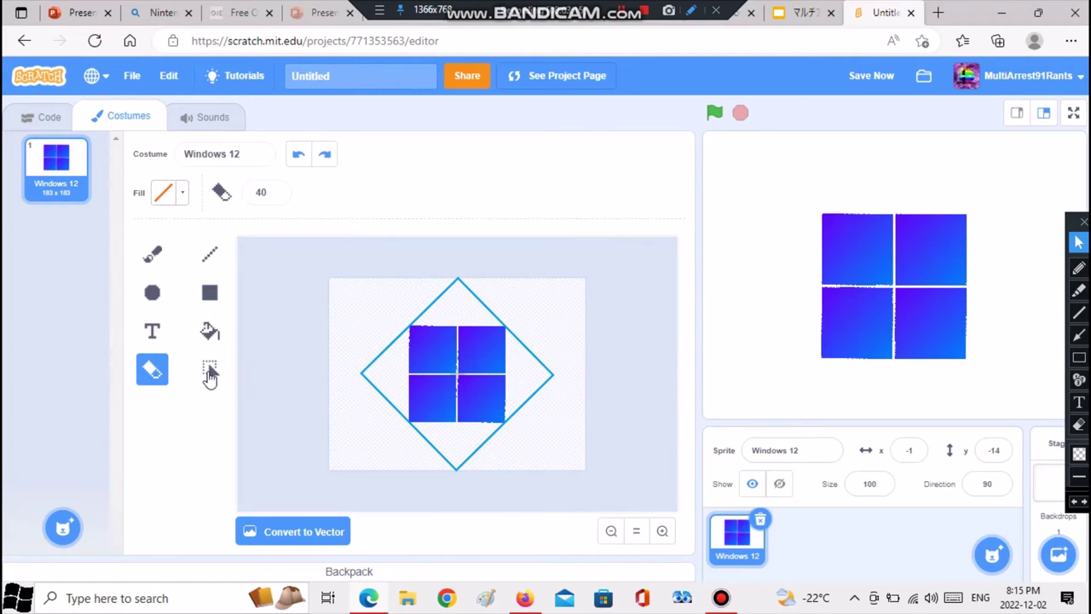
{"action": "left_click", "coordinate": [210, 374]}
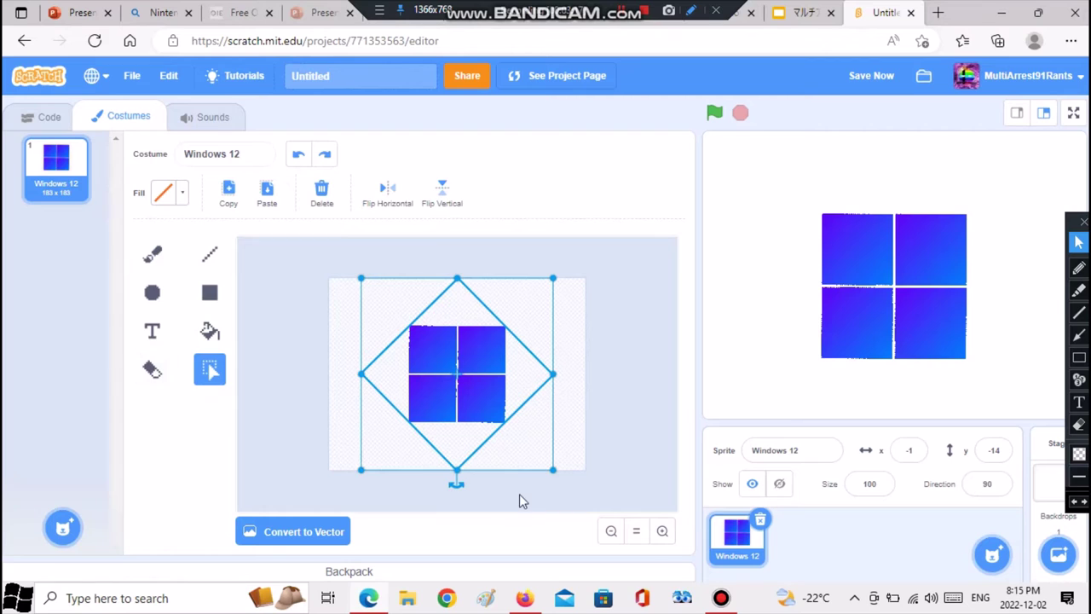
{"action": "left_click", "coordinate": [456, 484]}
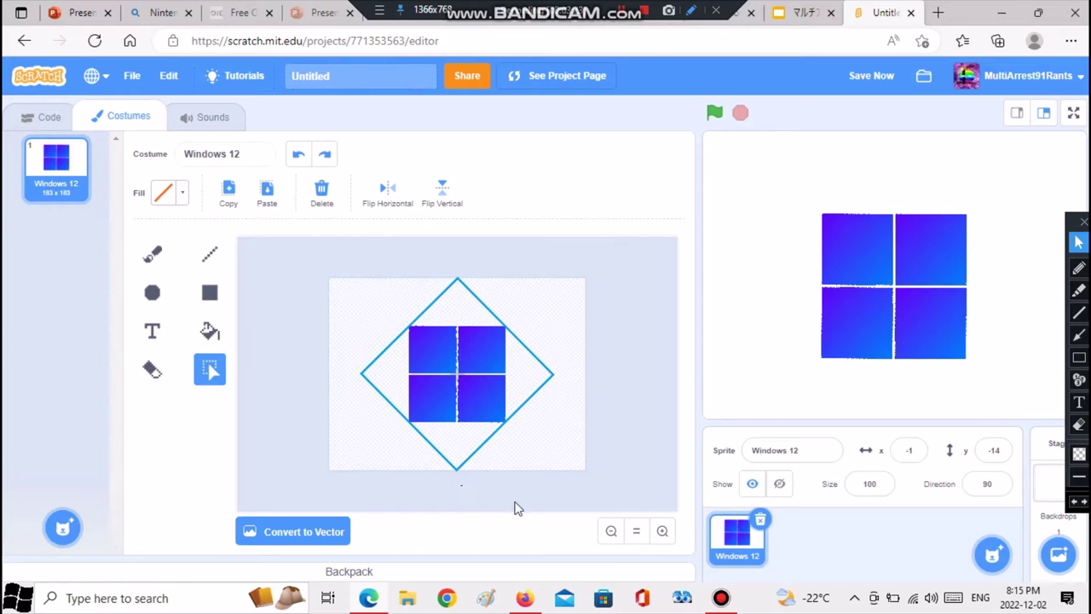
Check the gap edges around the logo's center after the rotation adjustment
{"action": "left_click", "coordinate": [660, 531]}
{"action": "left_click", "coordinate": [660, 531]}
{"action": "left_click", "coordinate": [660, 531]}
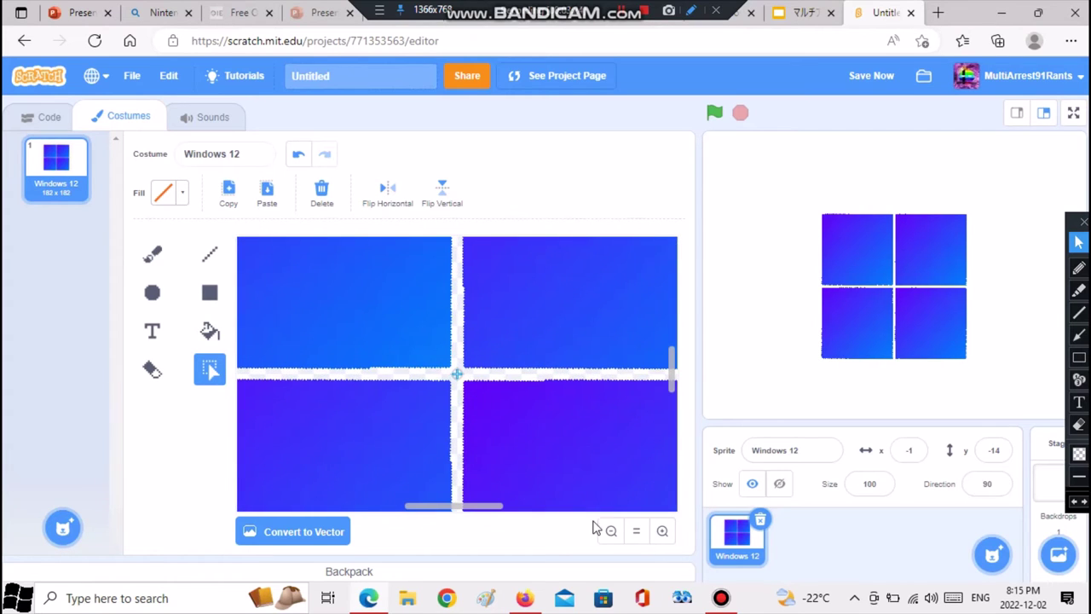
{"action": "left_click", "coordinate": [210, 331]}
{"action": "left_click", "coordinate": [209, 375]}
{"action": "left_click", "coordinate": [609, 531]}
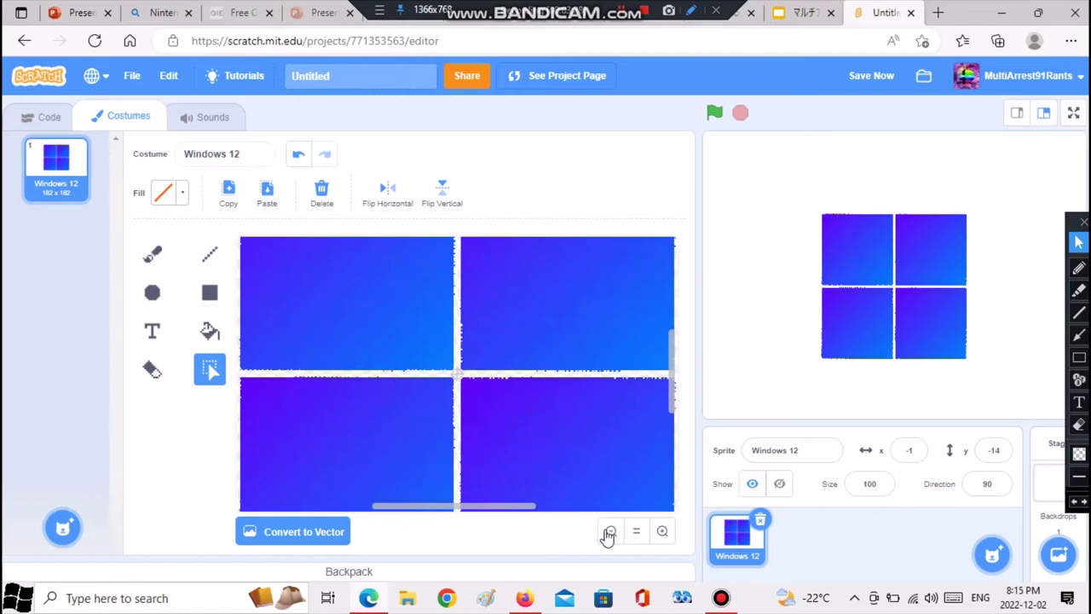
{"action": "left_click", "coordinate": [609, 531]}
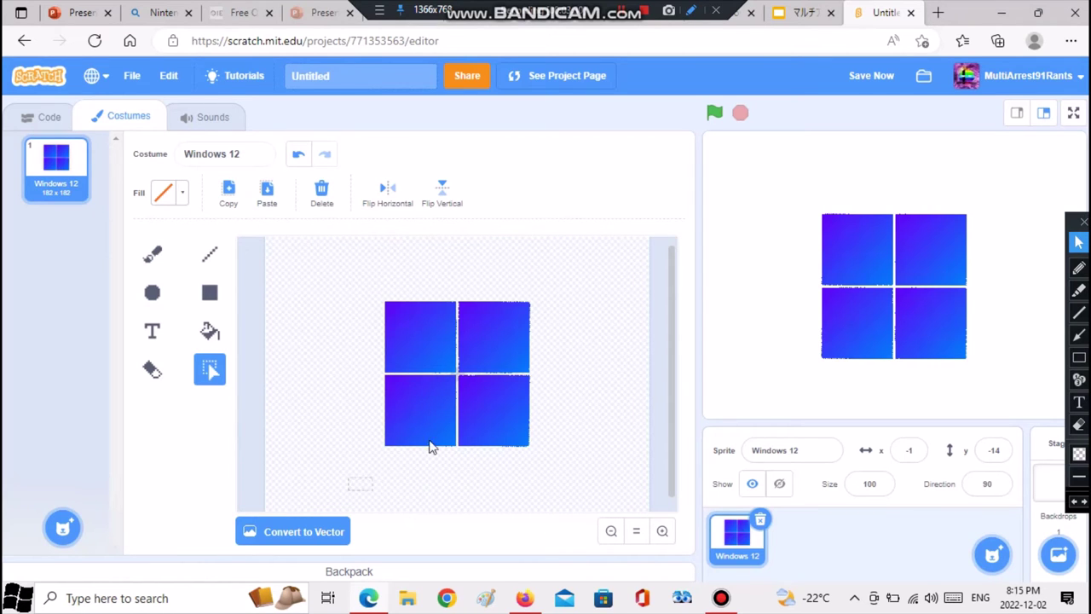
Select the lower-left square, deselect it, and examine the edges of the squares on the logo's outer left side
{"action": "left_click_drag", "start_coordinate": [431, 448], "coordinate": [460, 374]}
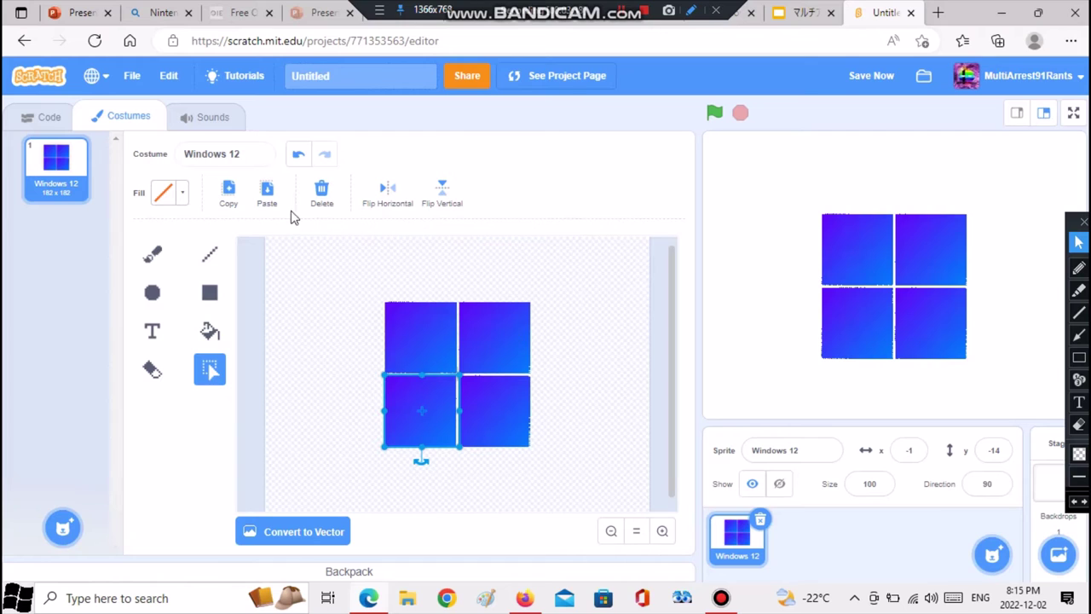
{"action": "left_click", "coordinate": [662, 533]}
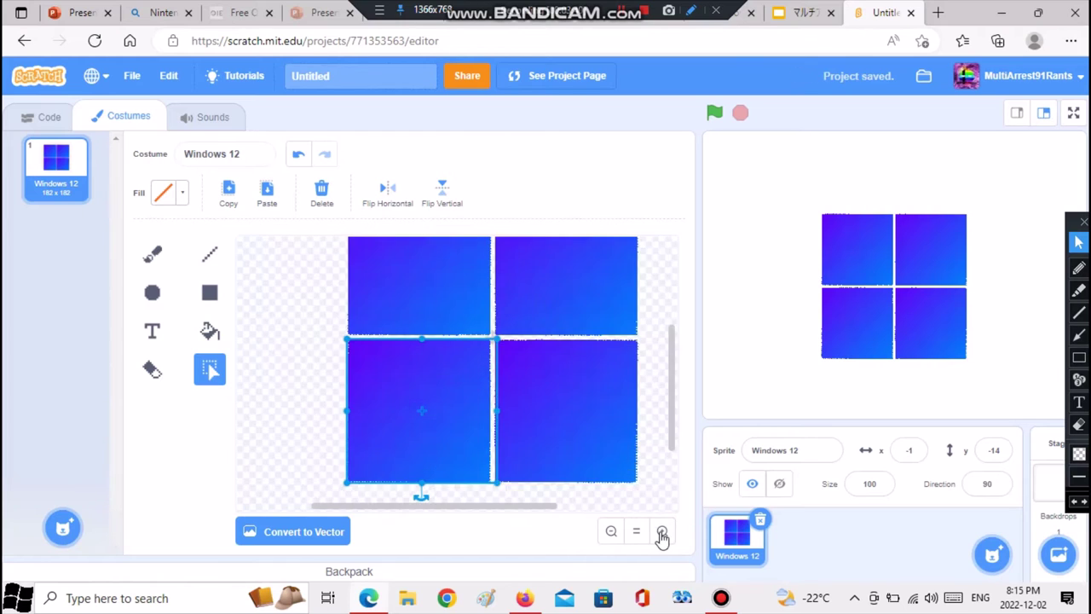
{"action": "left_click", "coordinate": [662, 532]}
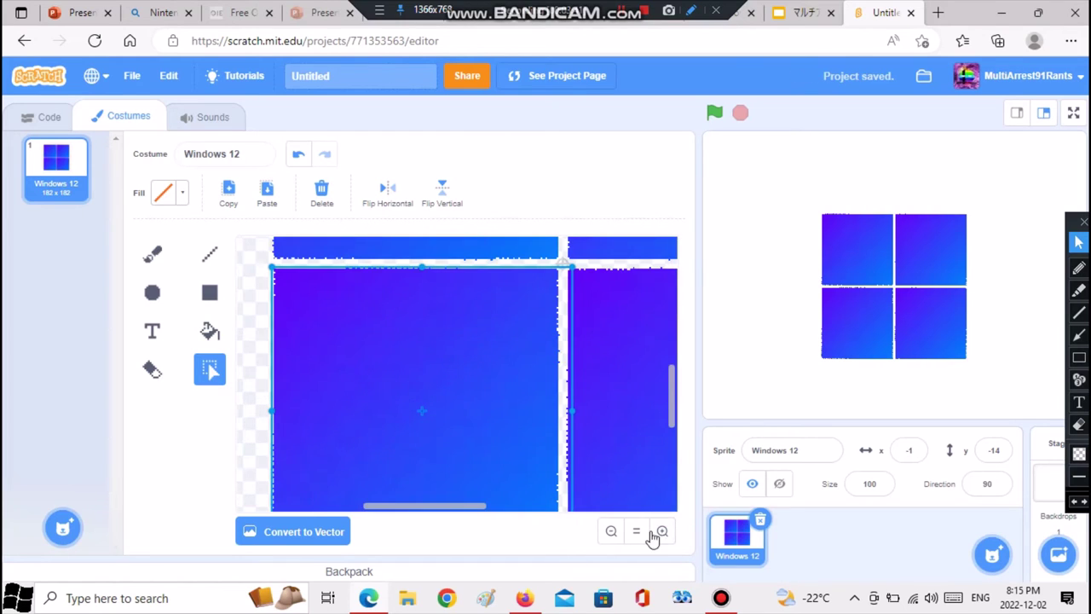
{"action": "left_click", "coordinate": [259, 305]}
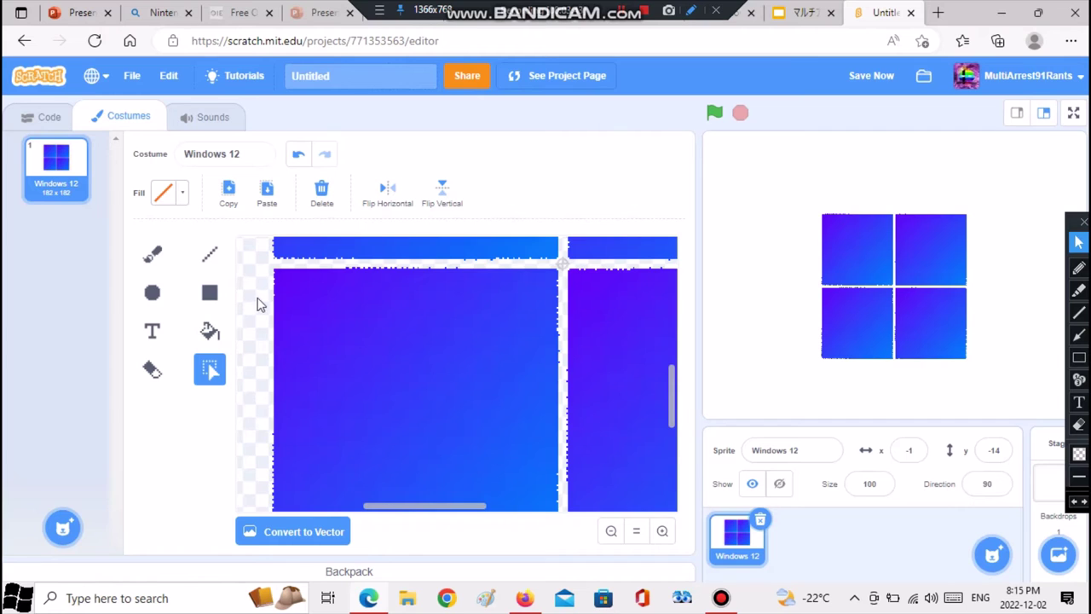
{"action": "left_click", "coordinate": [664, 533]}
{"action": "left_click", "coordinate": [664, 533]}
{"action": "scroll", "coordinate": [362, 418], "scroll_direction": "up", "scroll_amount": 2}
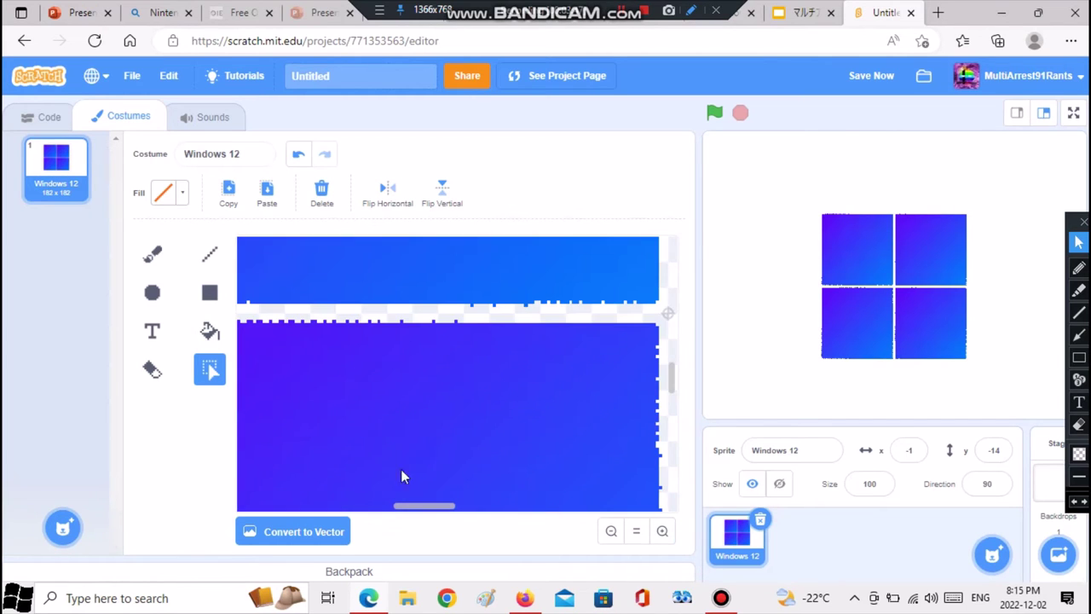
{"action": "left_click_drag", "start_coordinate": [424, 510], "coordinate": [382, 510]}
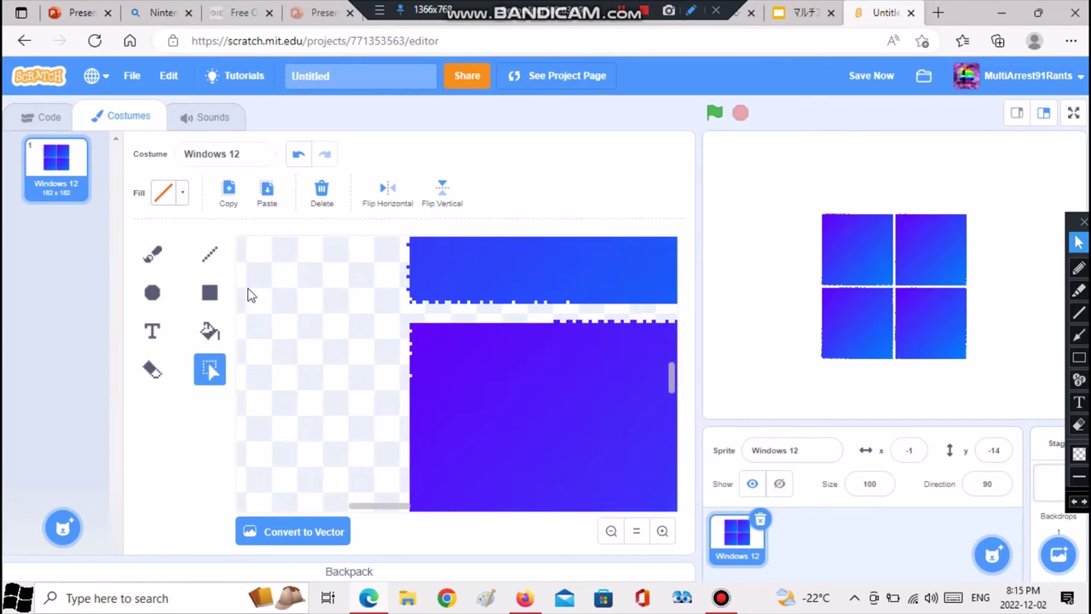
Undo the rotations and gradient fills back to the upright solid purple squares
{"action": "left_click", "coordinate": [297, 155]}
{"action": "left_click", "coordinate": [296, 154]}
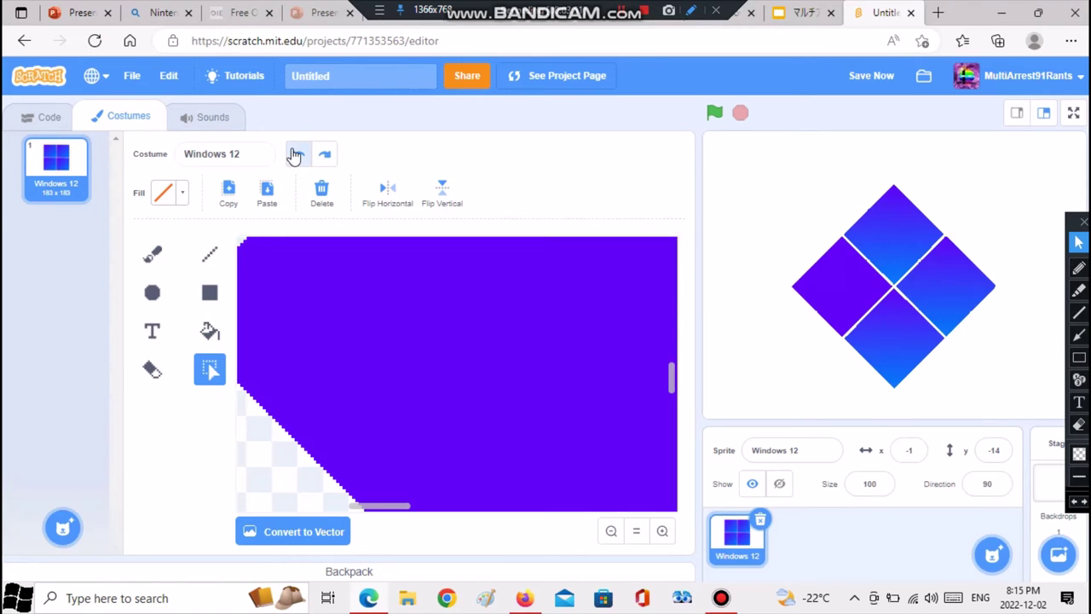
{"action": "left_click", "coordinate": [296, 155]}
{"action": "left_click", "coordinate": [294, 155]}
{"action": "left_click", "coordinate": [294, 156]}
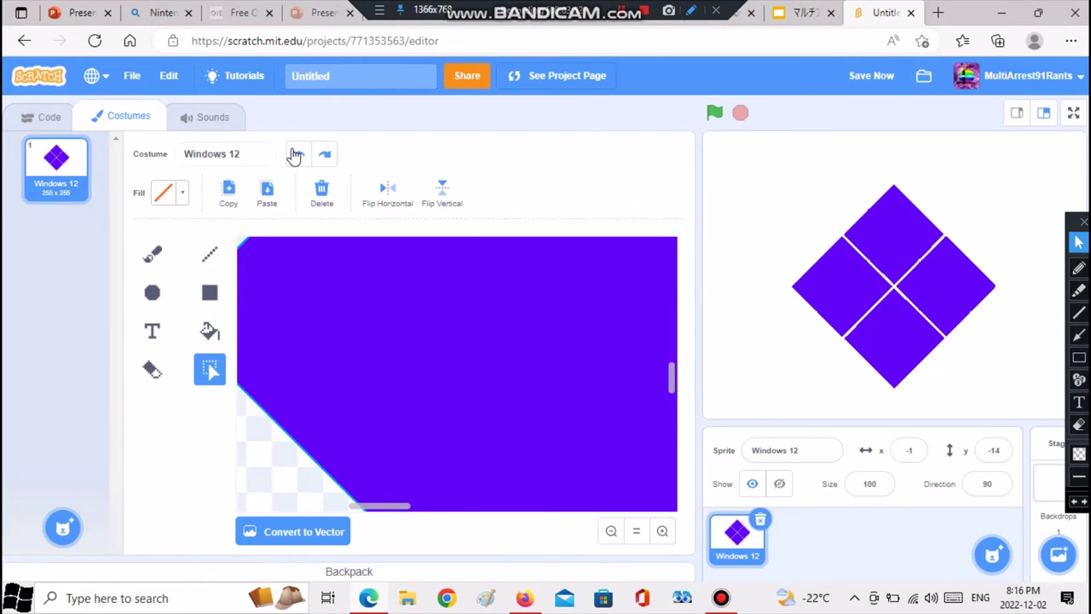
{"action": "left_click", "coordinate": [294, 155]}
Set the Fill tool to a radial gradient with the squares' purple sampled as its first color
{"action": "left_click", "coordinate": [610, 531]}
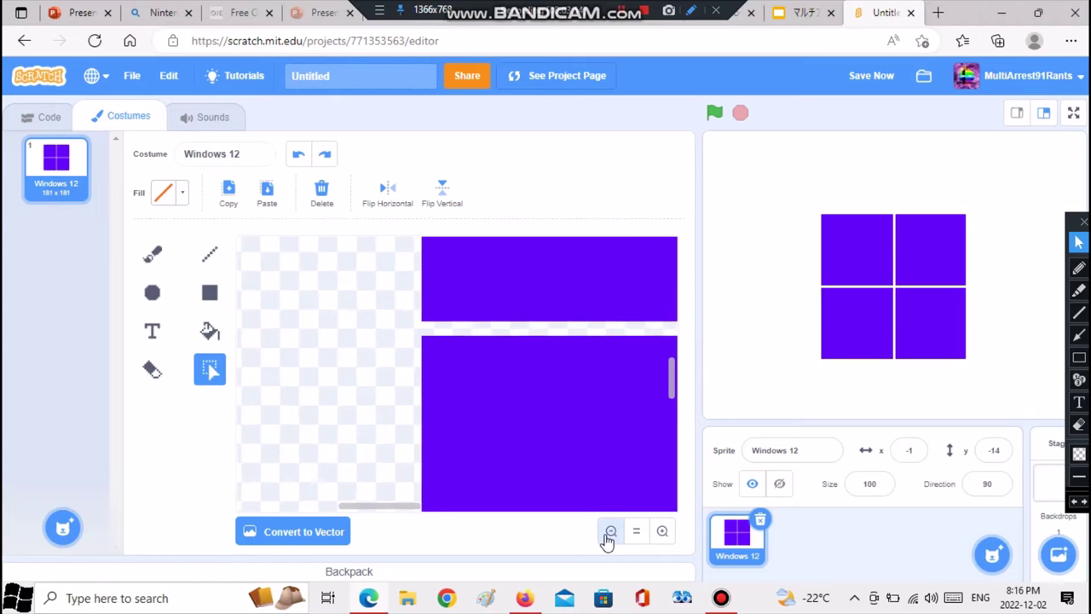
{"action": "left_click", "coordinate": [610, 531]}
{"action": "left_click", "coordinate": [611, 531]}
{"action": "left_click", "coordinate": [610, 531]}
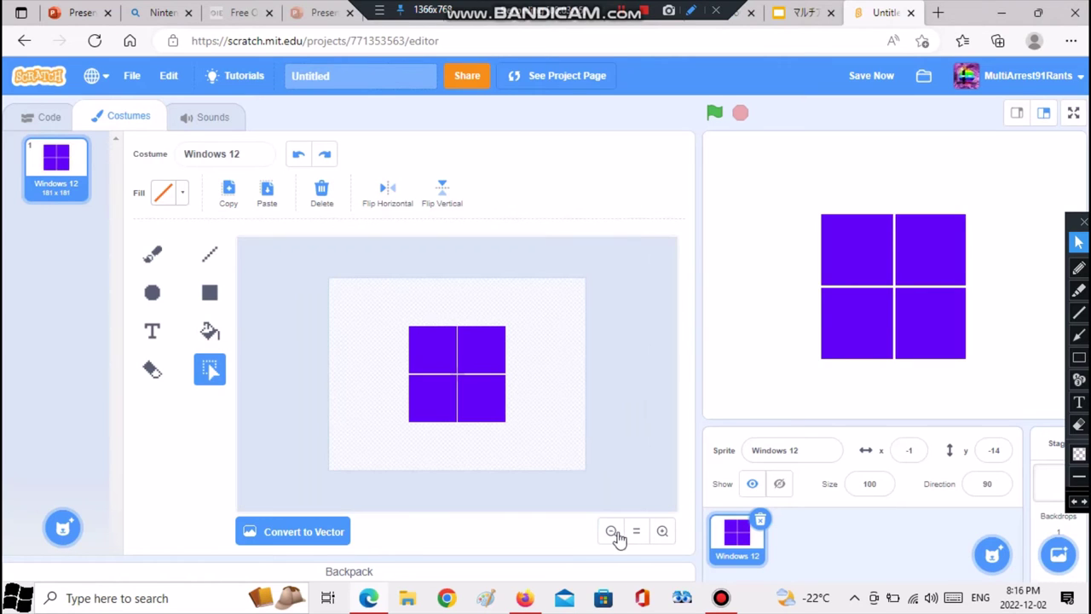
{"action": "left_click", "coordinate": [662, 531]}
{"action": "right_click", "coordinate": [663, 531]}
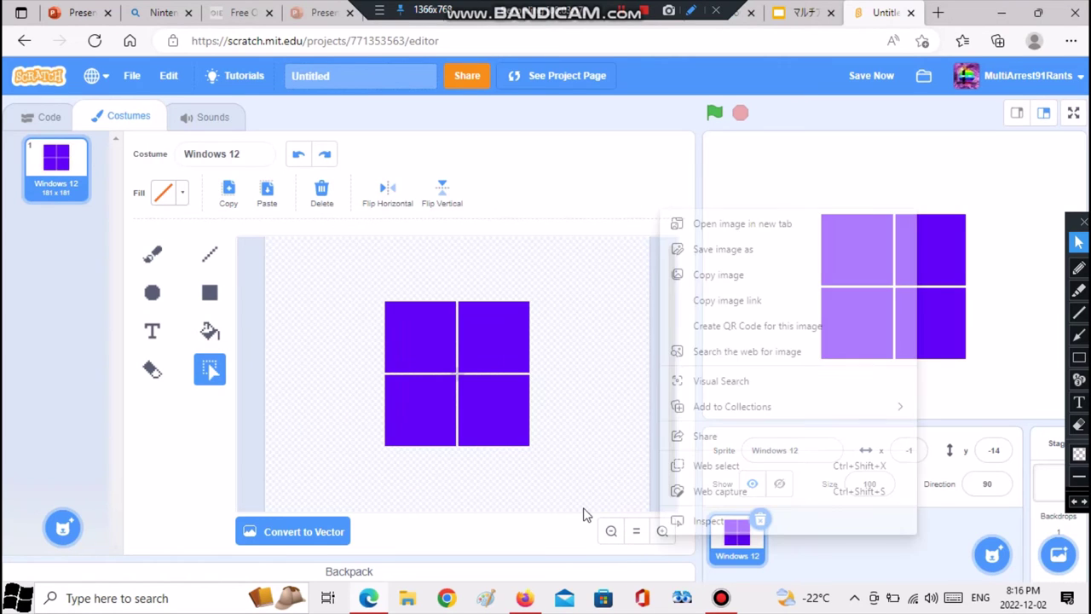
{"action": "left_click", "coordinate": [205, 332]}
{"action": "left_click", "coordinate": [164, 192]}
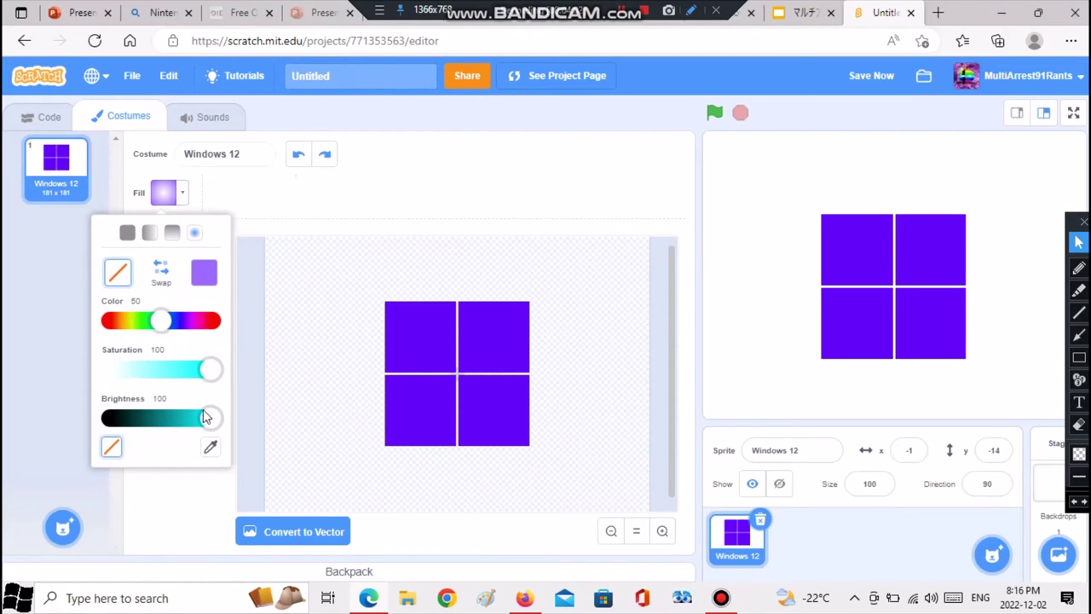
{"action": "left_click", "coordinate": [209, 451]}
{"action": "left_click", "coordinate": [397, 353]}
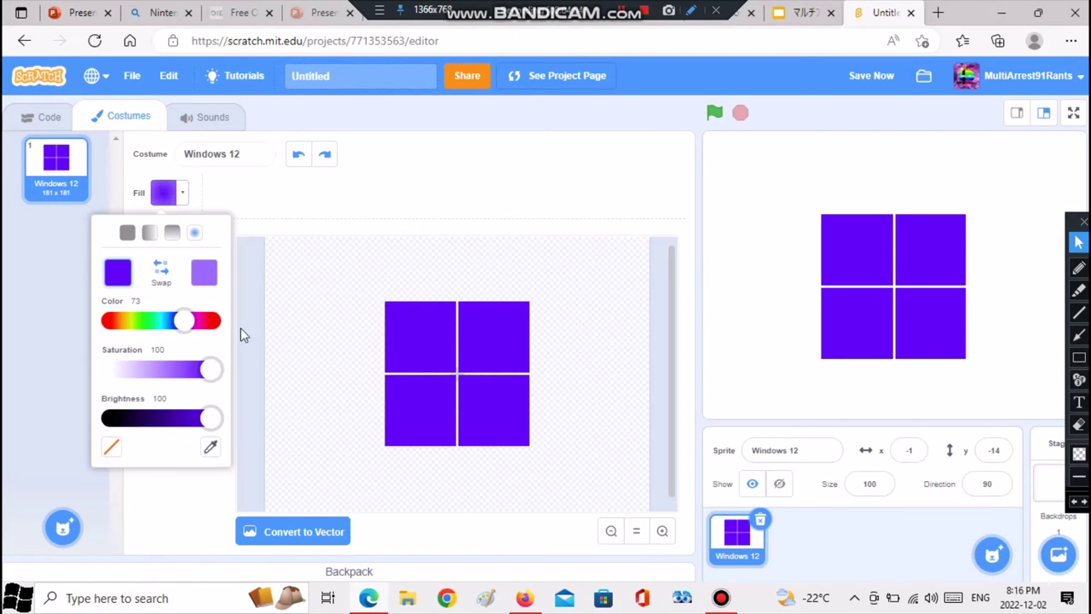
Sample the squares' purple as the radial gradient's second color and shift its hue to blue
{"action": "left_click", "coordinate": [195, 271]}
{"action": "left_click", "coordinate": [210, 447]}
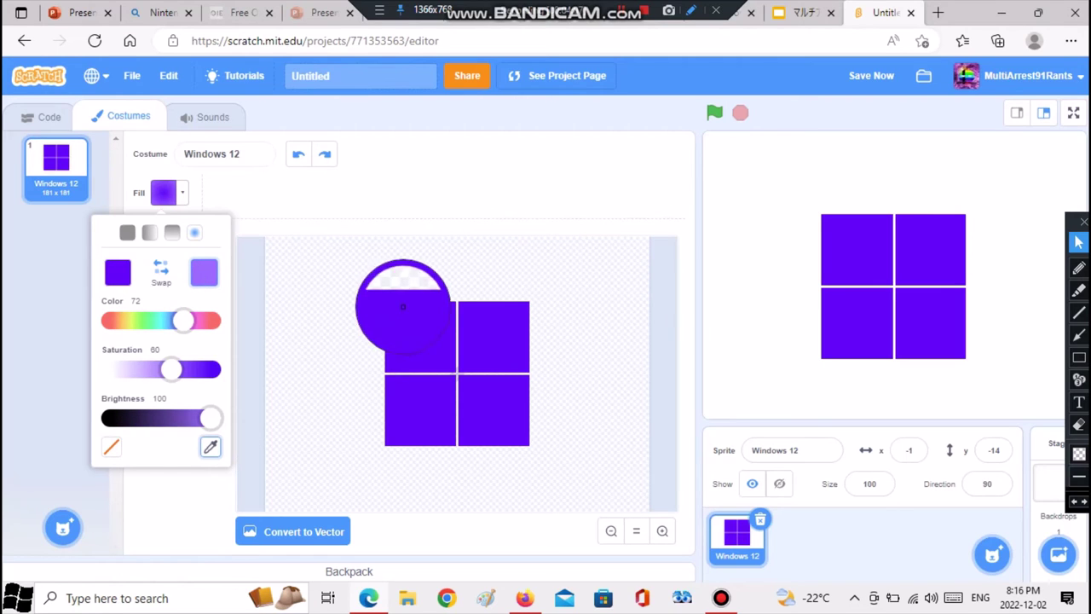
{"action": "left_click", "coordinate": [414, 330]}
{"action": "left_click_drag", "start_coordinate": [183, 321], "coordinate": [171, 332]}
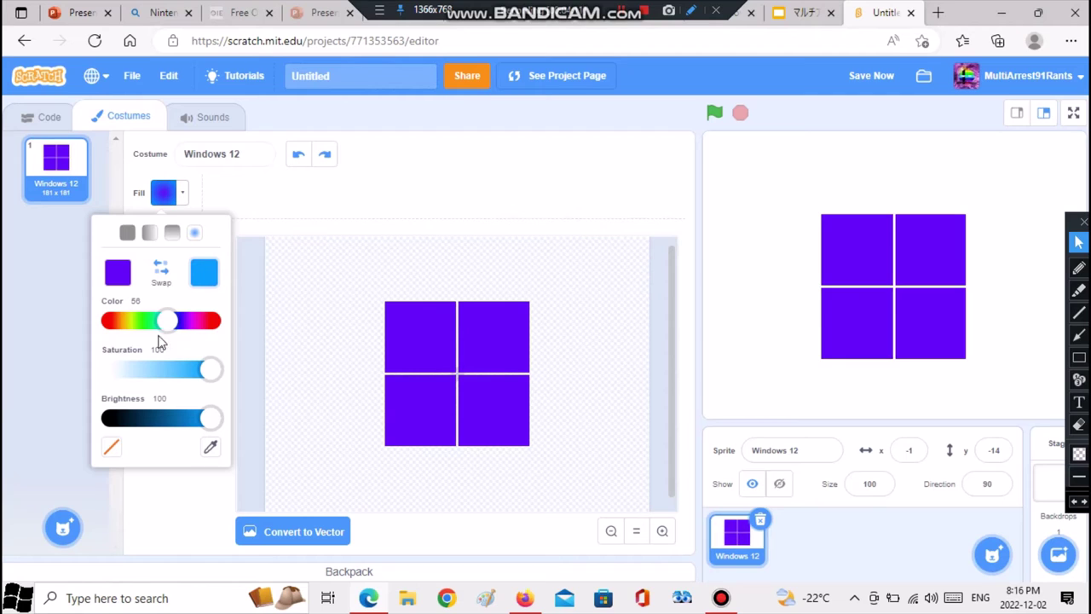
{"action": "left_click", "coordinate": [4, 411]}
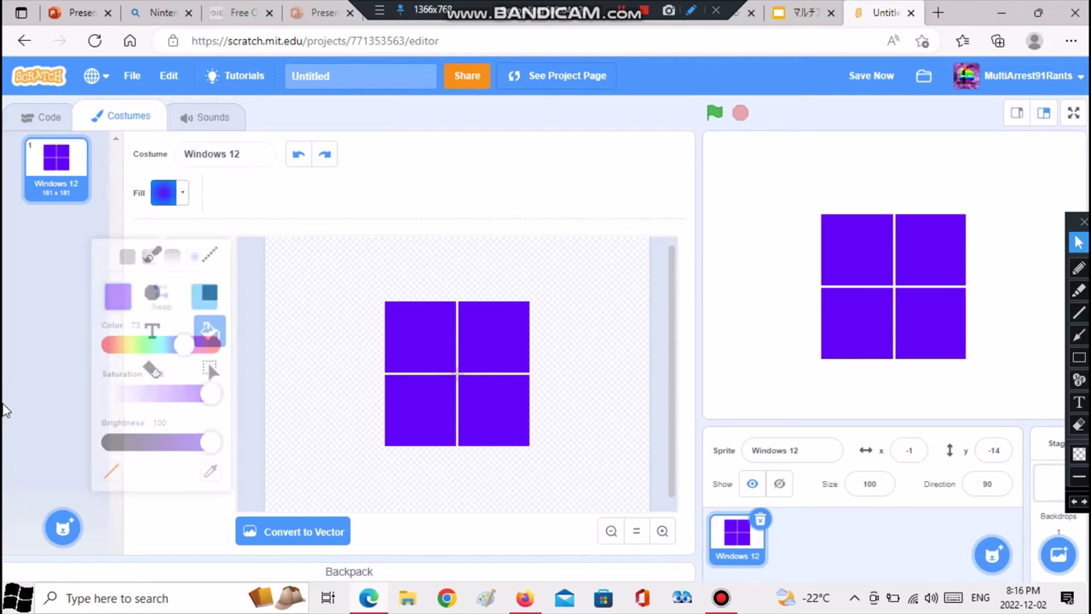
Try to fill the upper-left square with the radial gradient starting at its upper-left corner, and undo the fill
{"action": "left_click", "coordinate": [657, 535]}
{"action": "left_click", "coordinate": [656, 535]}
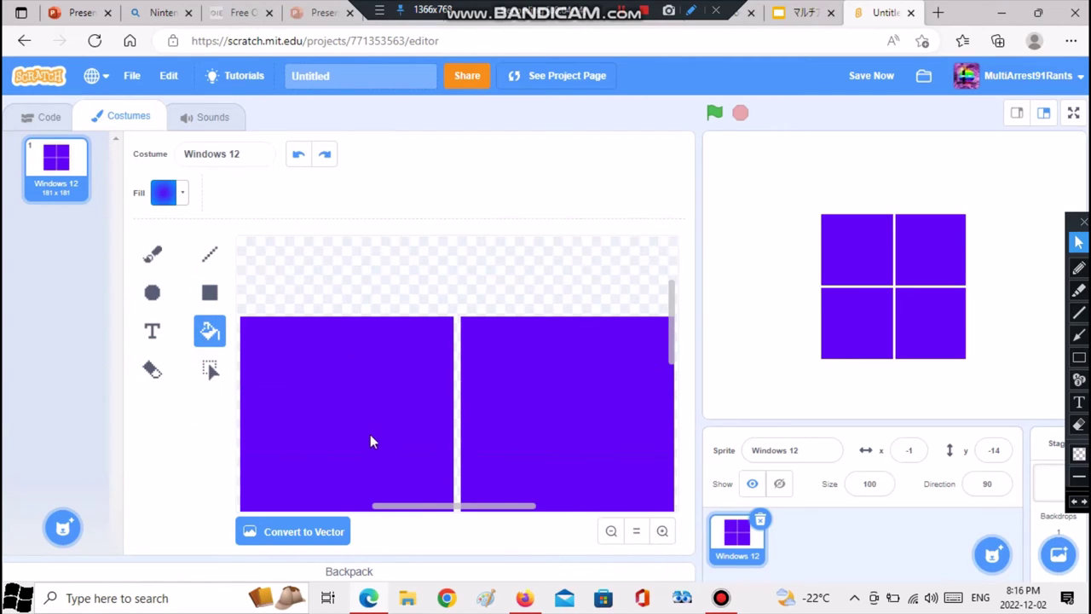
{"action": "left_click_drag", "start_coordinate": [444, 517], "coordinate": [402, 516]}
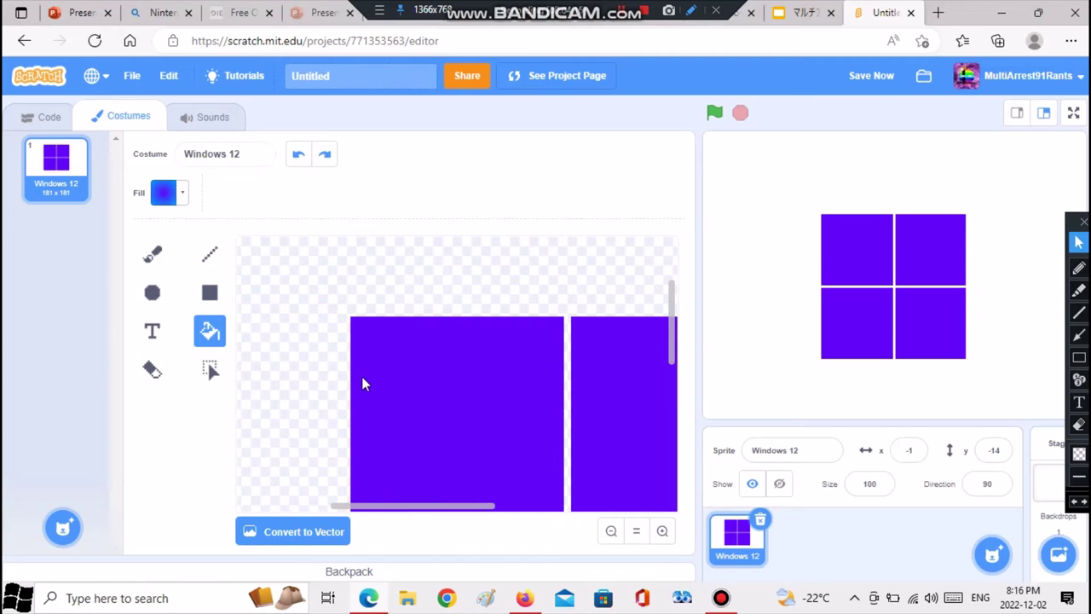
{"action": "left_click", "coordinate": [350, 316]}
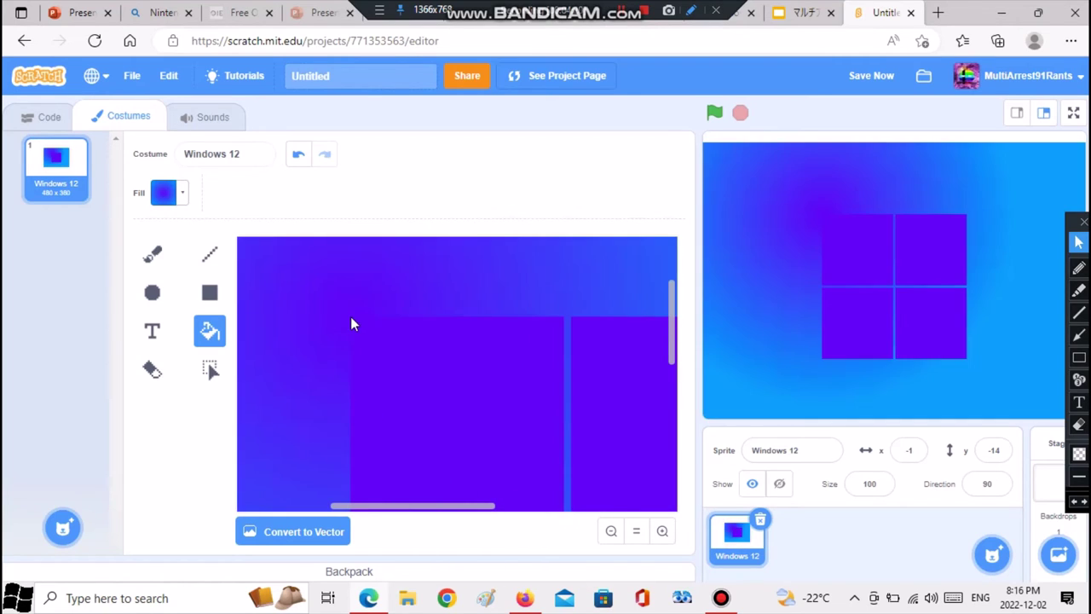
{"action": "left_click", "coordinate": [298, 154]}
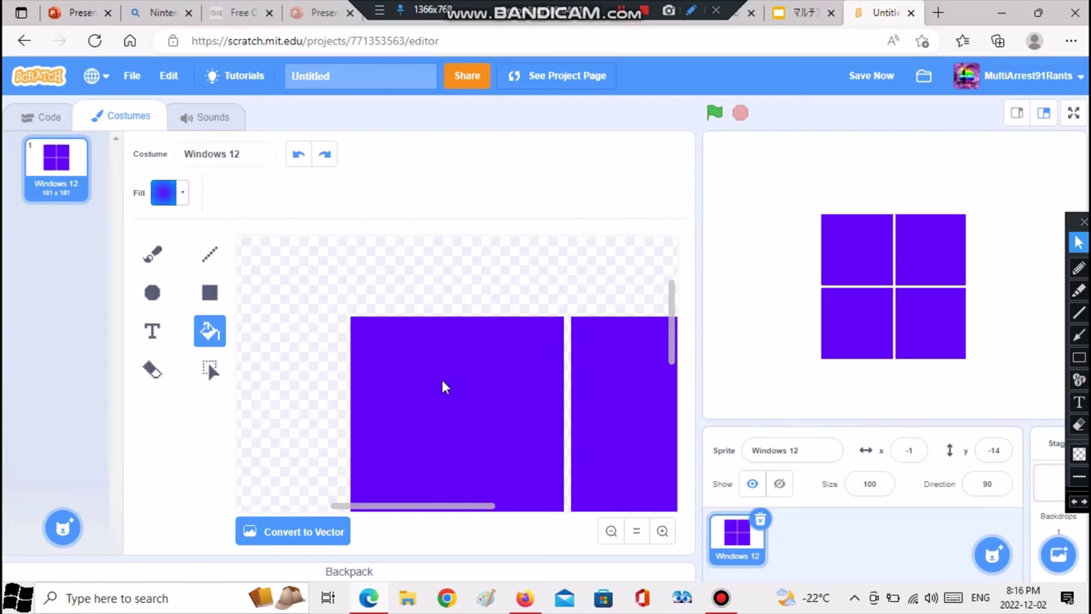
Set the radial gradient's second color to hue 54 and try filling the upper-left square from its upper-left corner
{"action": "left_click", "coordinate": [662, 531]}
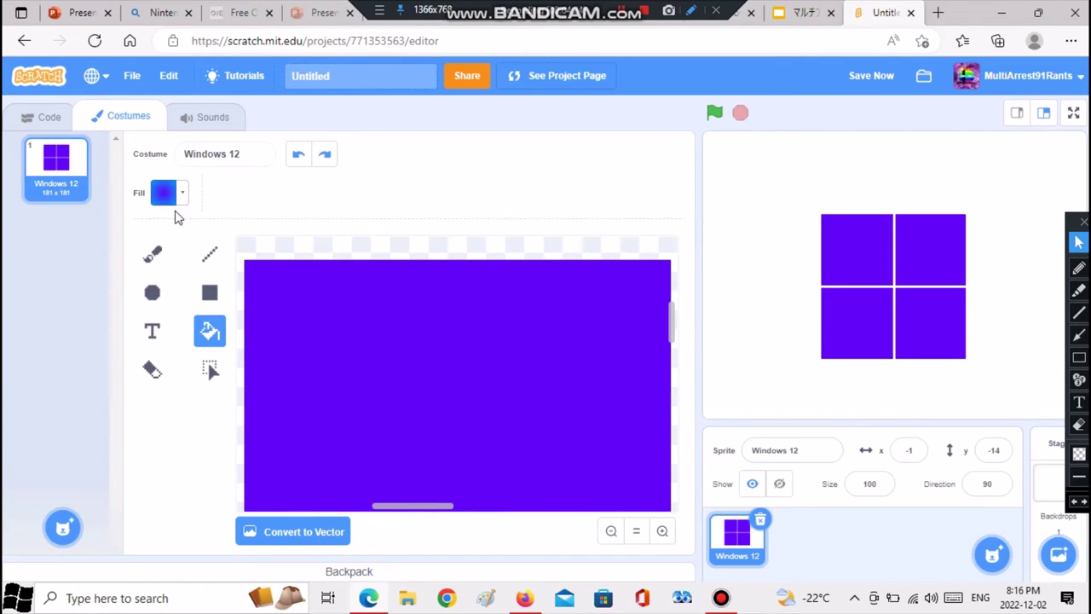
{"action": "left_click", "coordinate": [174, 194]}
{"action": "left_click", "coordinate": [202, 274]}
{"action": "left_click_drag", "start_coordinate": [175, 319], "coordinate": [168, 321]}
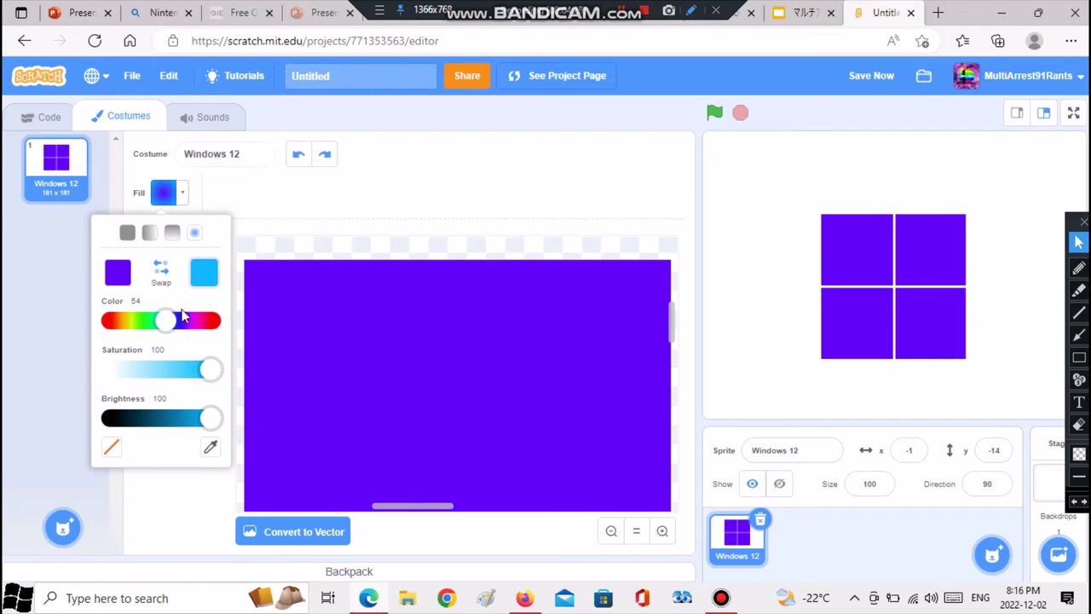
{"action": "left_click", "coordinate": [246, 263]}
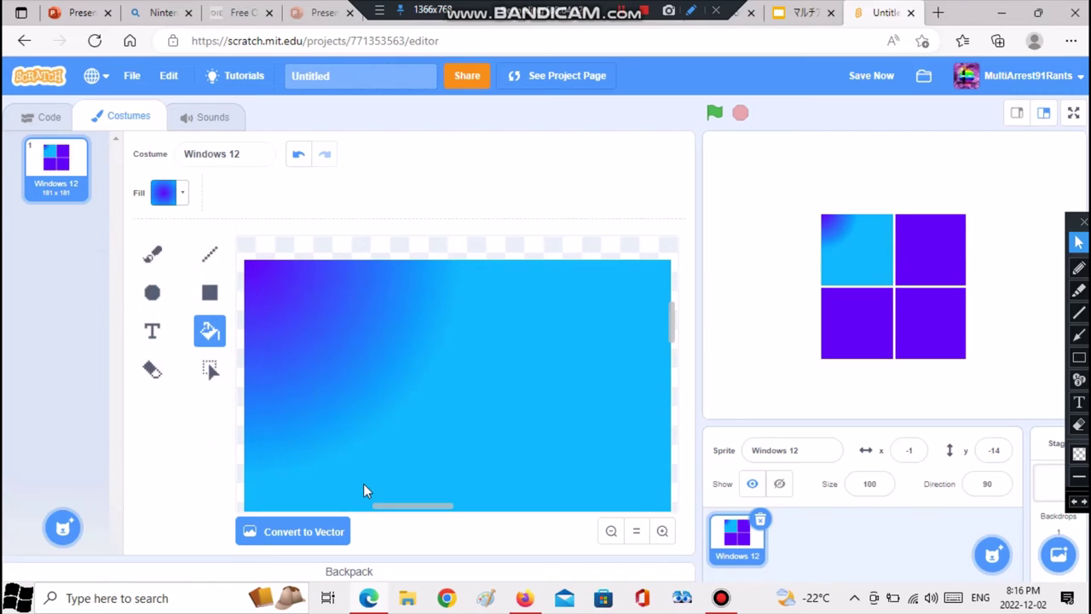
Switch the Fill tool's radial gradient to a horizontal purple-to-light-blue gradient
{"action": "left_click", "coordinate": [168, 203]}
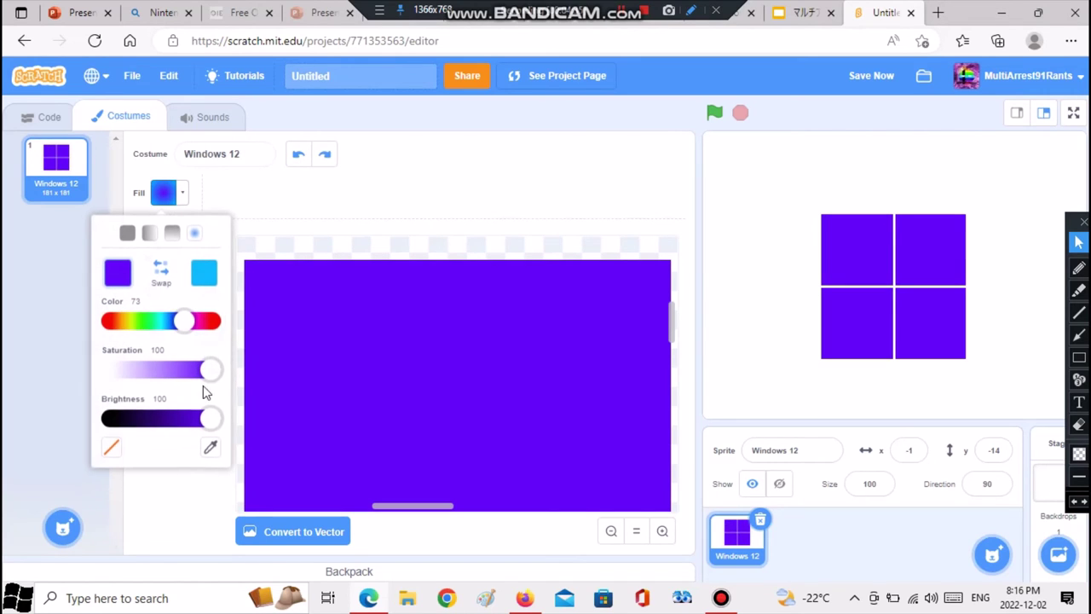
{"action": "left_click", "coordinate": [196, 270]}
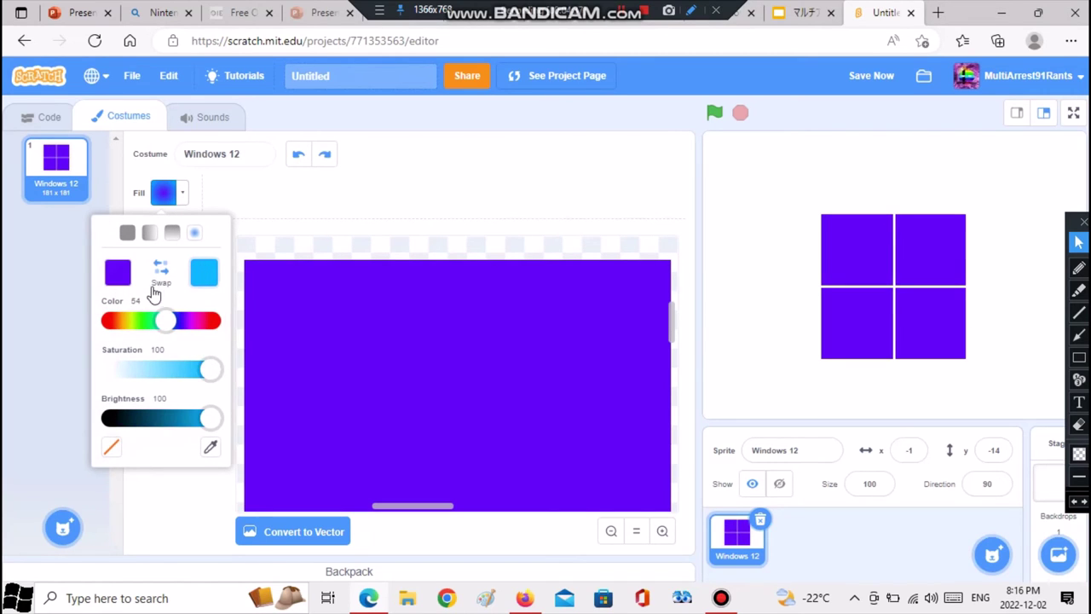
{"action": "left_click", "coordinate": [172, 233]}
{"action": "left_click", "coordinate": [149, 233]}
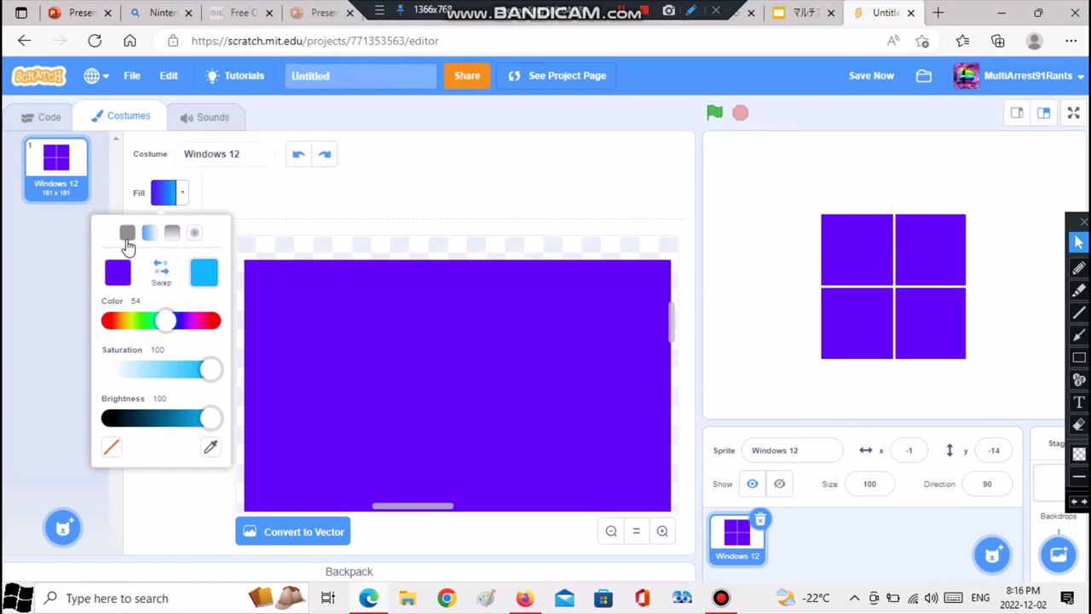
{"action": "left_click", "coordinate": [4, 305]}
Fill all four squares of the logo with the horizontal purple-to-light-blue gradient
{"action": "left_click", "coordinate": [414, 394]}
{"action": "left_click", "coordinate": [611, 531]}
{"action": "left_click", "coordinate": [611, 532]}
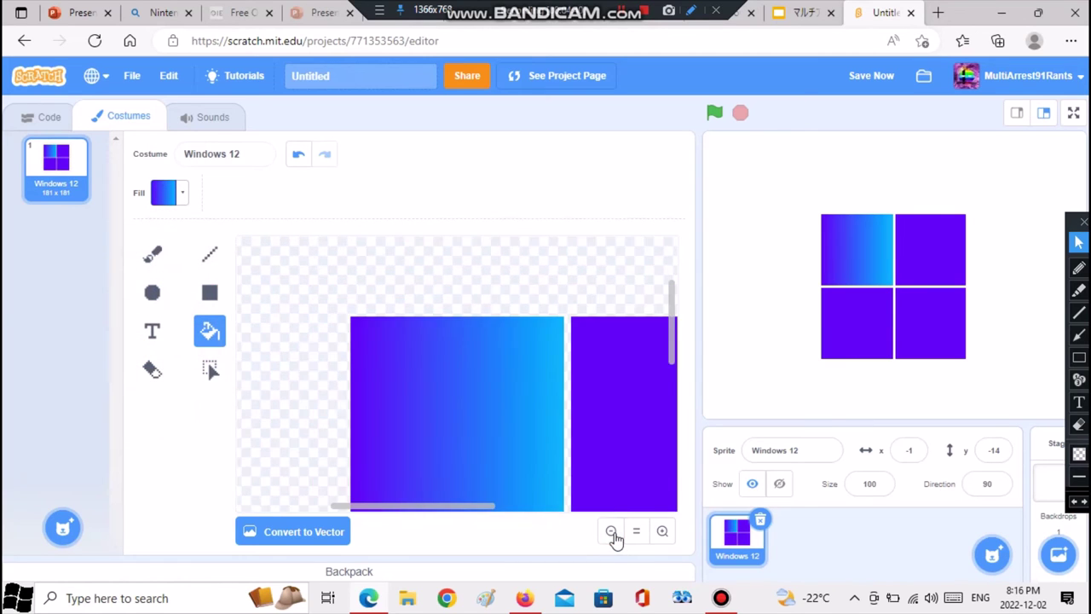
{"action": "left_click", "coordinate": [611, 531]}
{"action": "left_click", "coordinate": [430, 413]}
{"action": "left_click", "coordinate": [479, 410]}
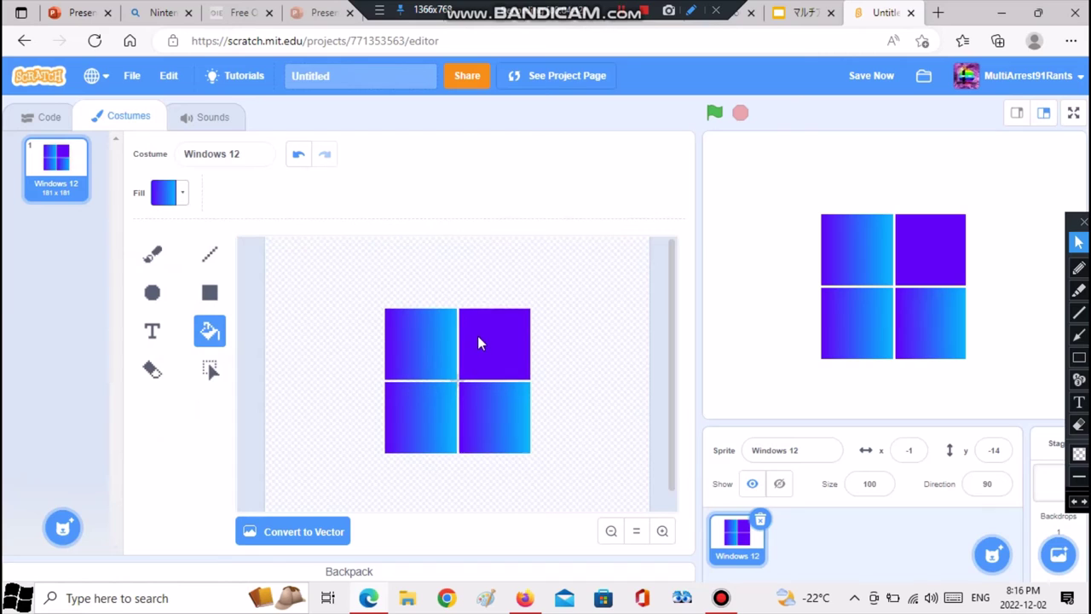
{"action": "left_click", "coordinate": [478, 336]}
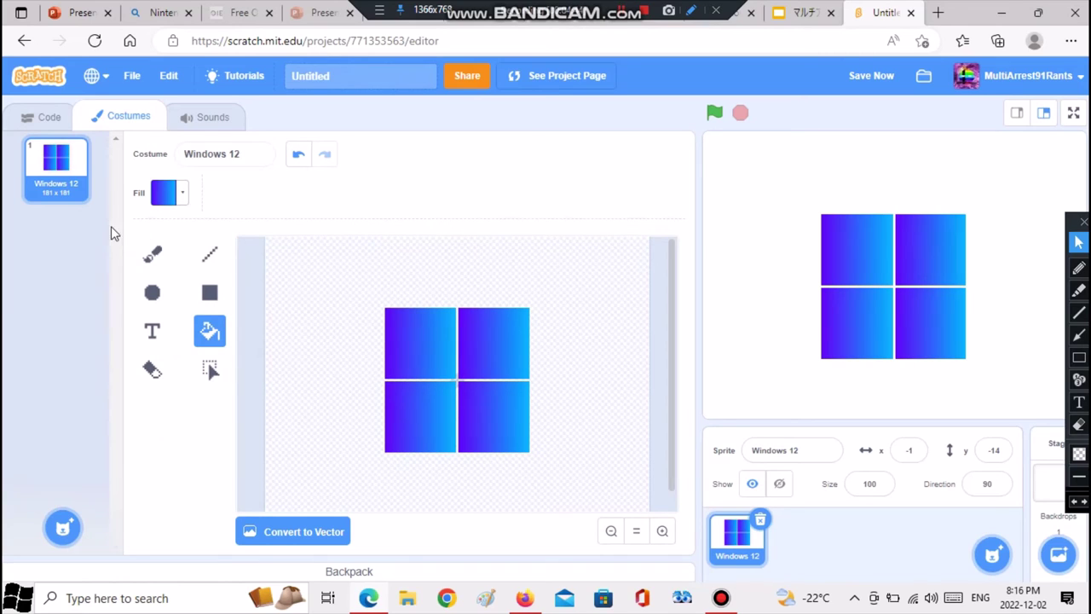
Export the Windows 12 costume to the Desktop as the PNG image Windows 12, replacing the existing file
{"action": "right_click", "coordinate": [50, 173]}
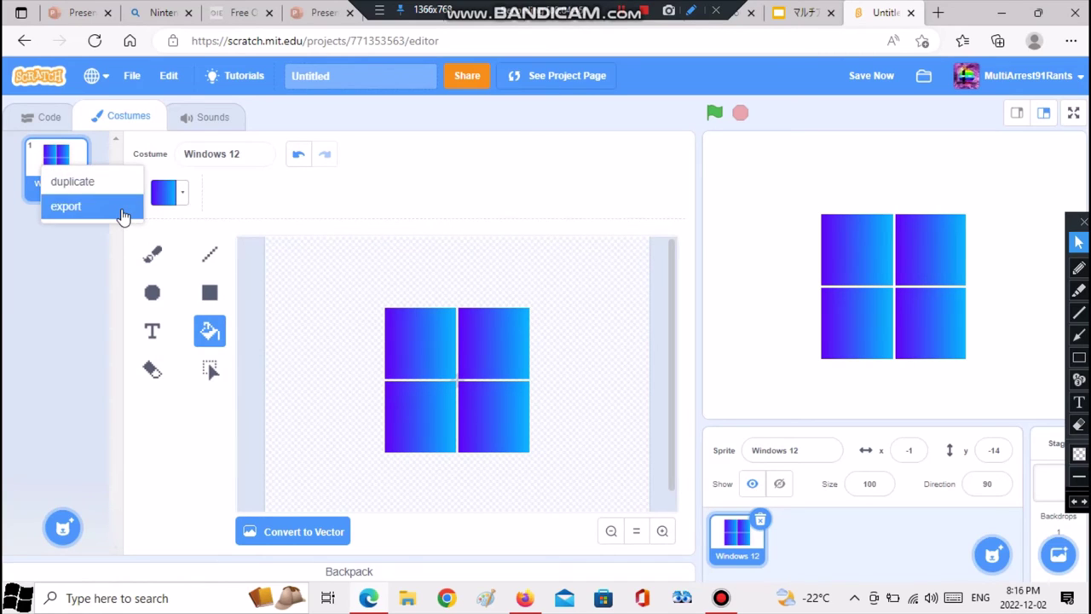
{"action": "left_click", "coordinate": [107, 206]}
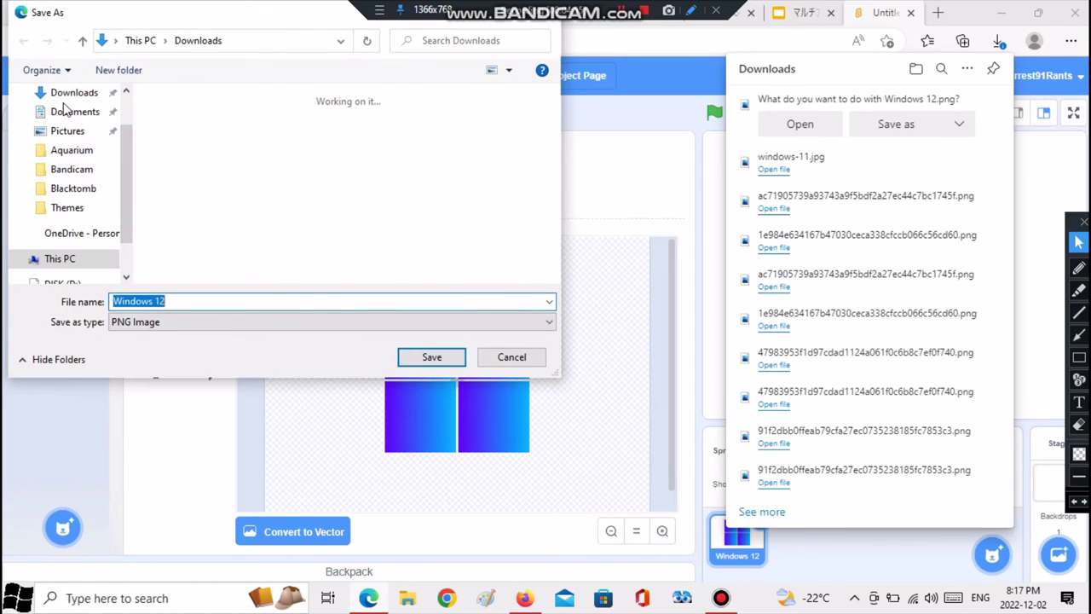
{"action": "left_click", "coordinate": [75, 99]}
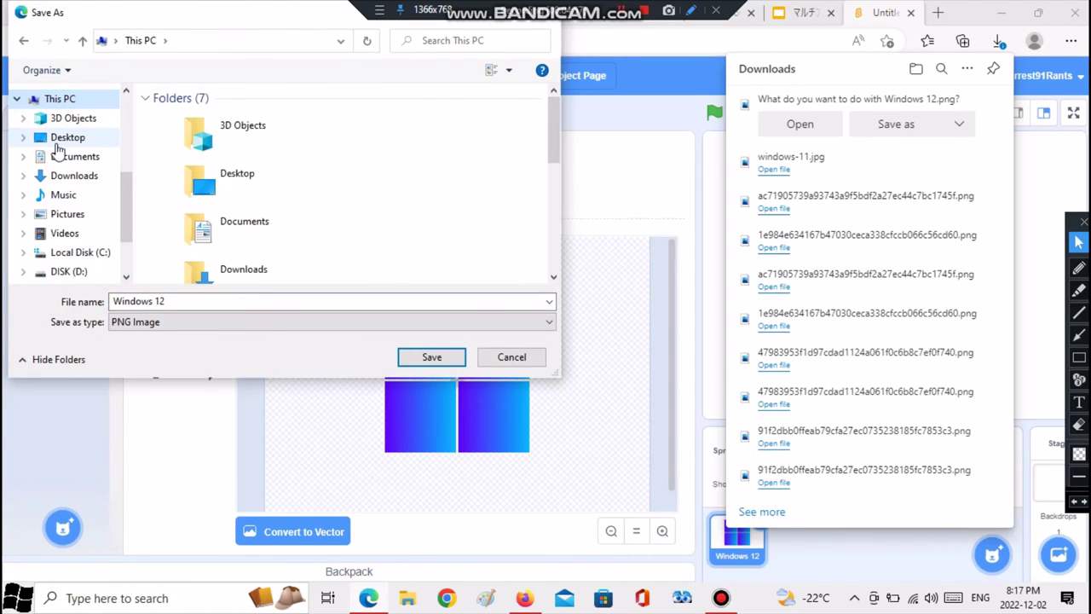
{"action": "left_click", "coordinate": [62, 138]}
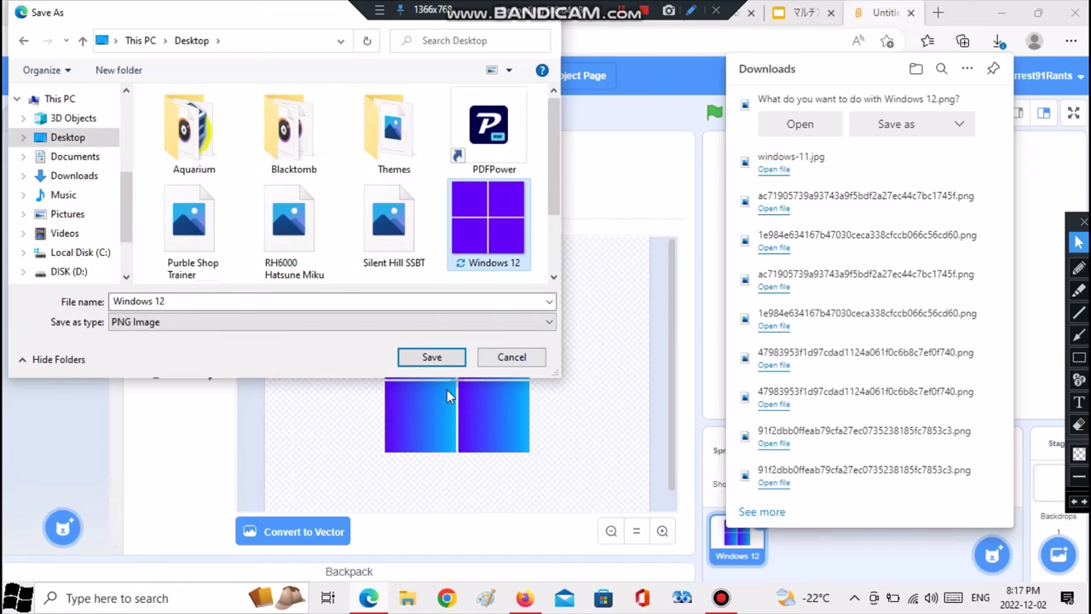
{"action": "left_click", "coordinate": [431, 357]}
{"action": "left_click", "coordinate": [594, 302]}
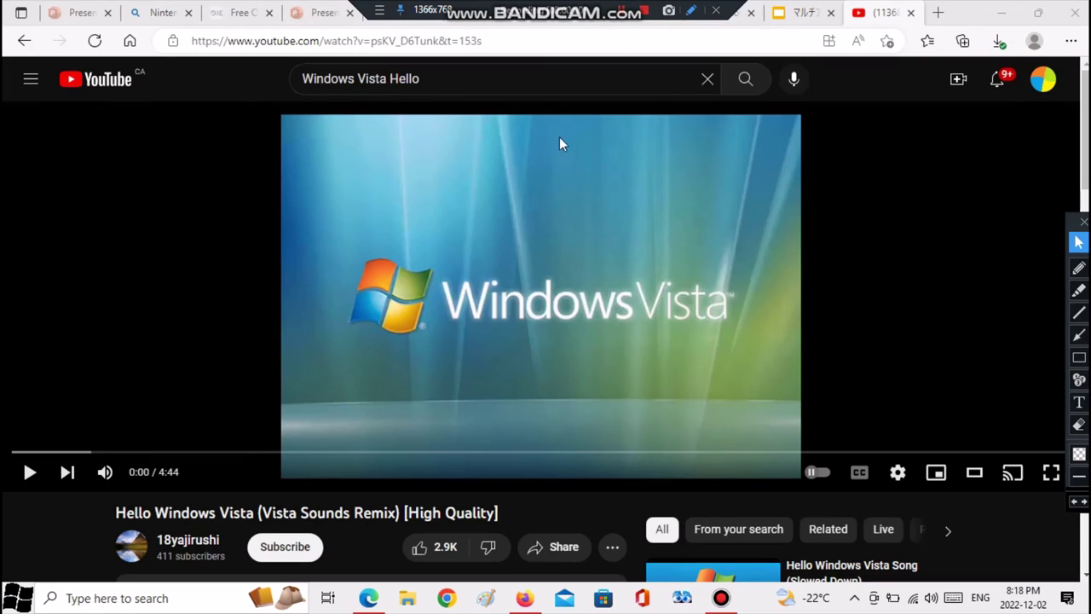
Play the Hello Windows Vista video and open the exported Windows 12 image from the desktop
{"action": "left_click", "coordinate": [421, 225]}
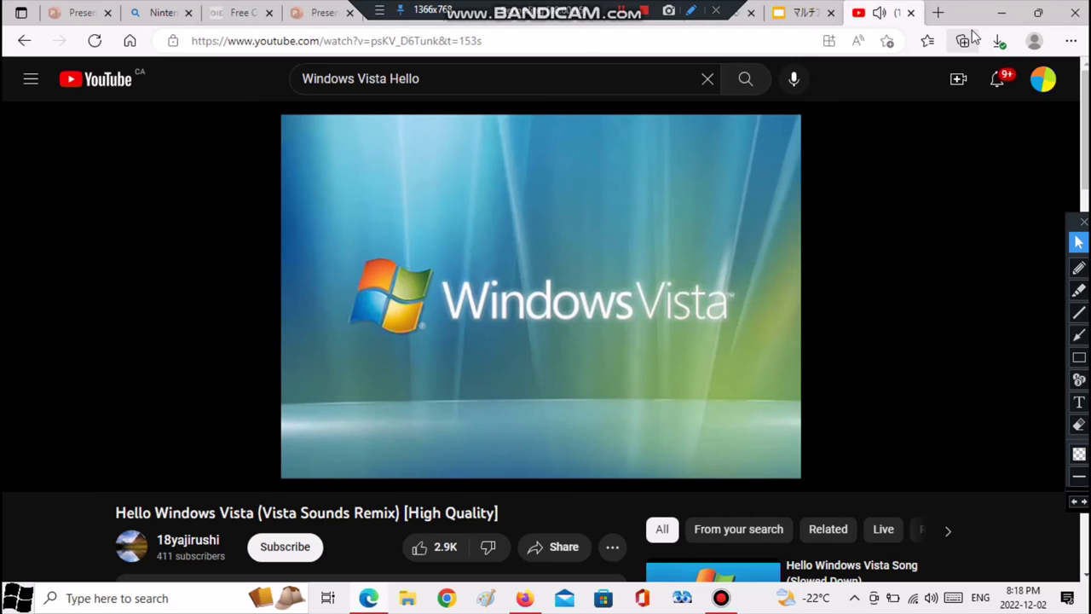
{"action": "left_click", "coordinate": [1007, 17]}
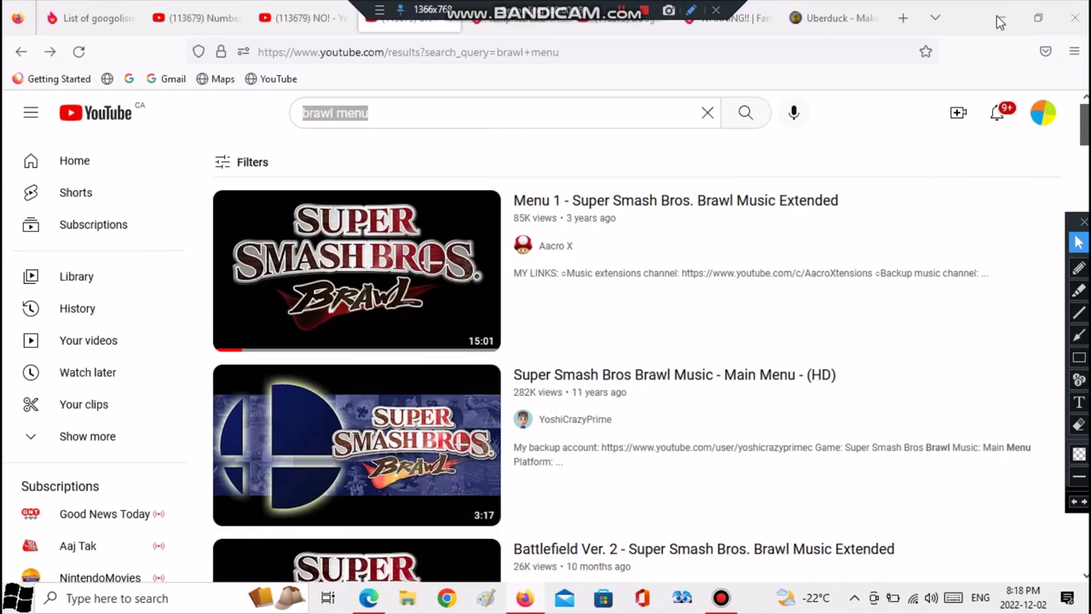
{"action": "left_click", "coordinate": [1001, 19]}
{"action": "double_click", "coordinate": [214, 267]}
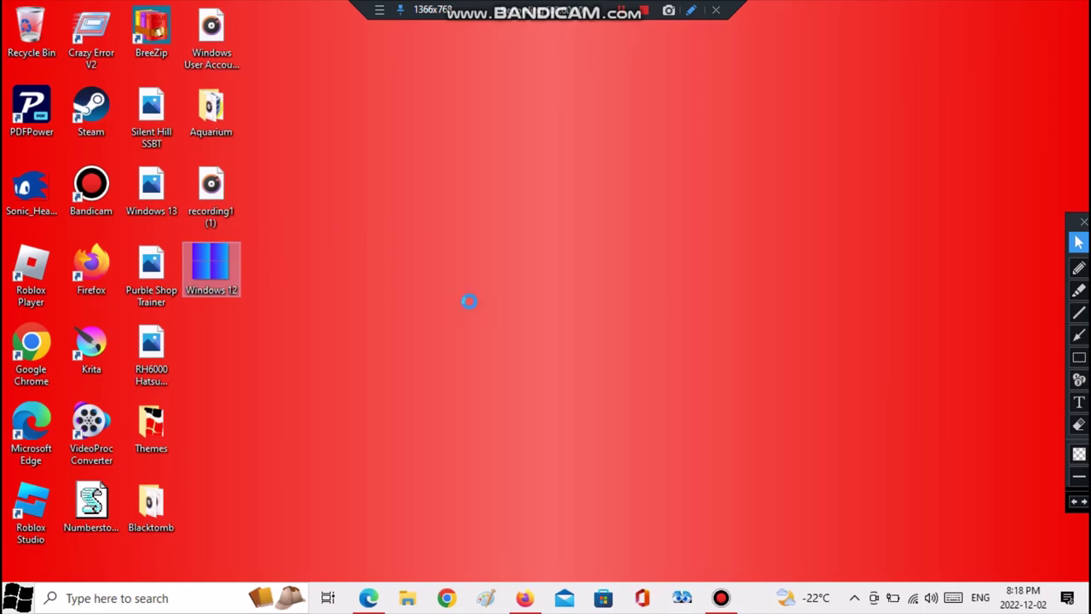